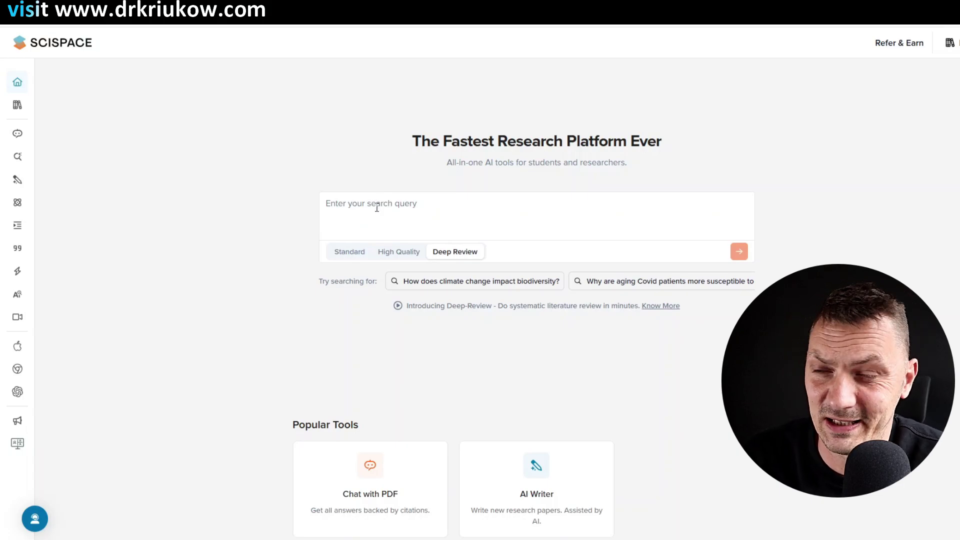
- Enter the query 'Influence of Tiktok on social skills' in the Deep Review search box
click(377, 208)
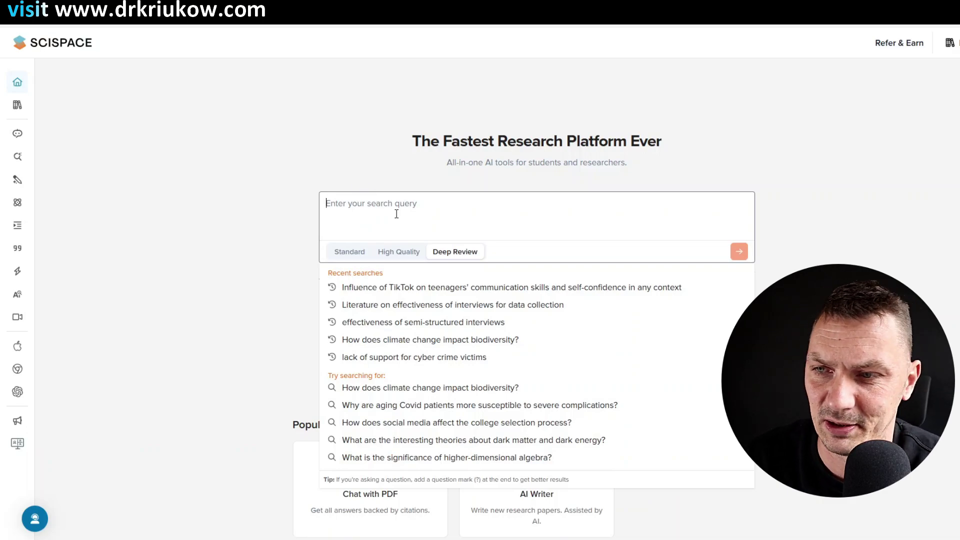
text(Influence of TIk)
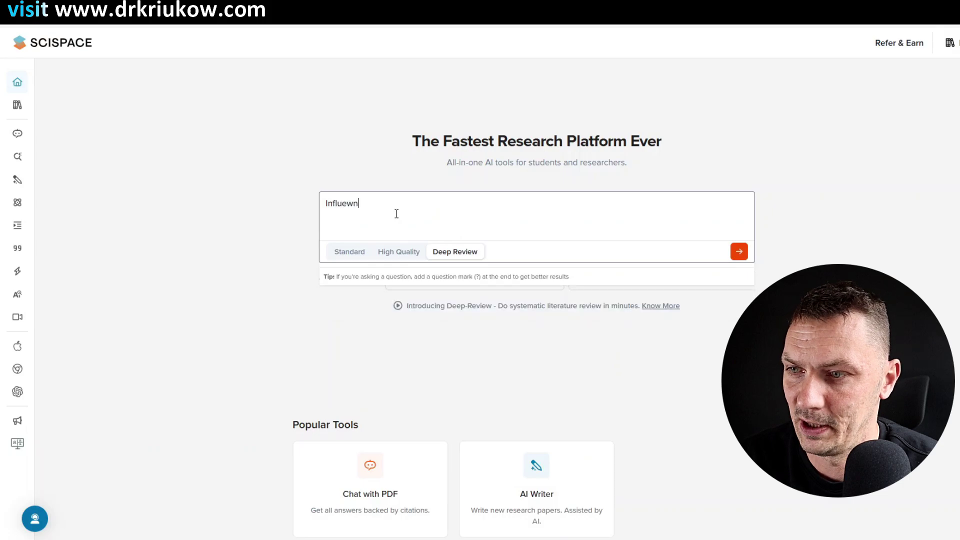
text(tok on com)
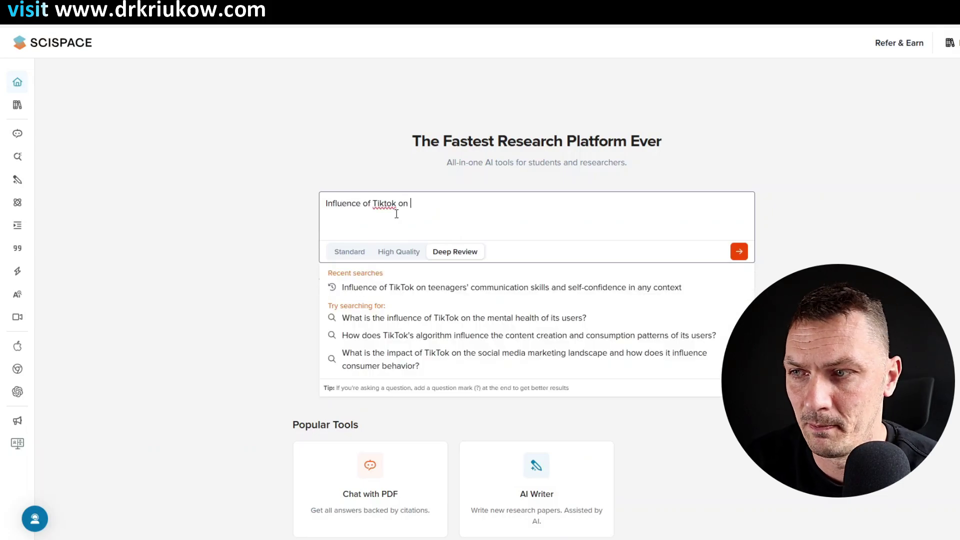
key(BackSpace)
key(BackSpace)
key(BackSpace)
text(so)
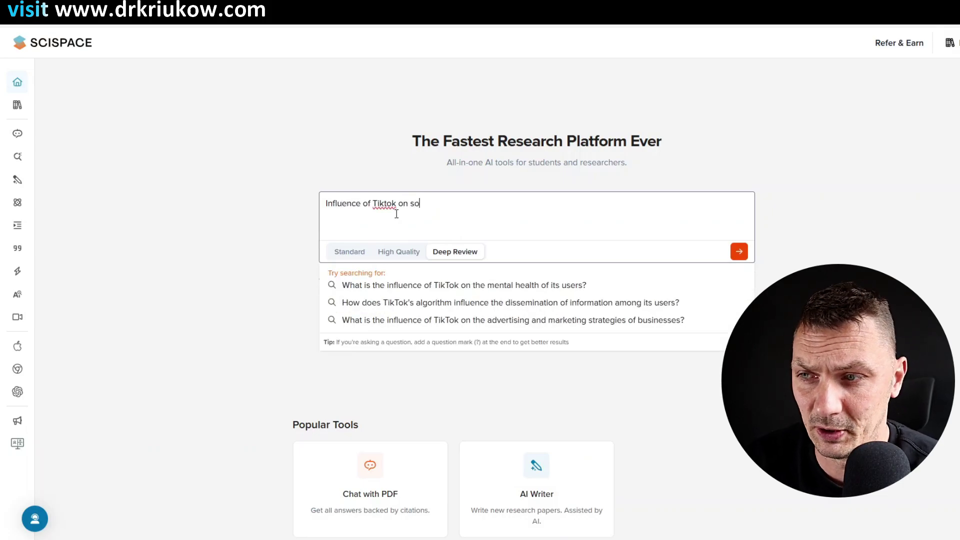
text(cial skills)
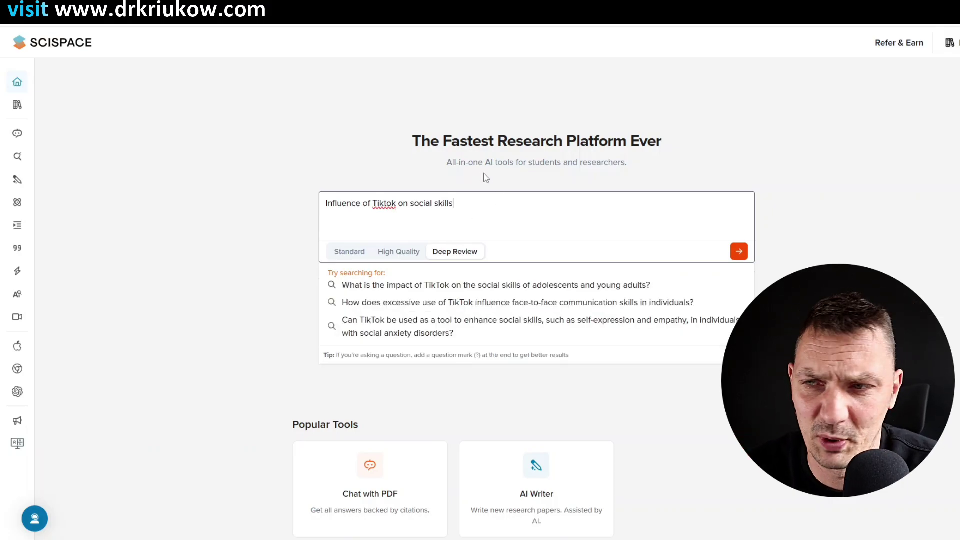
- Submit the TikTok social-skills Deep Review search to receive its clarifying questions
click(739, 251)
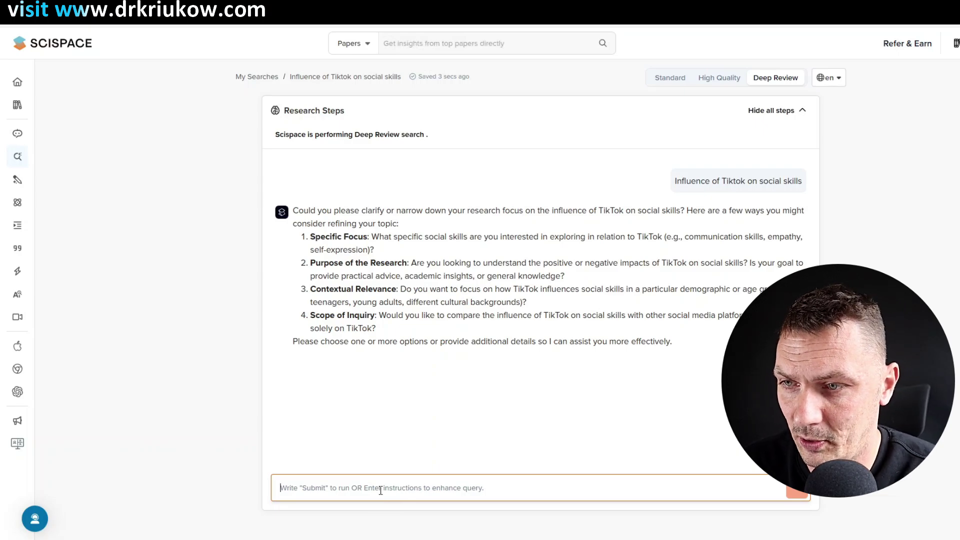
- Reply that the focus is communication skills among teenagers, on TikTok, in any context
text(I)
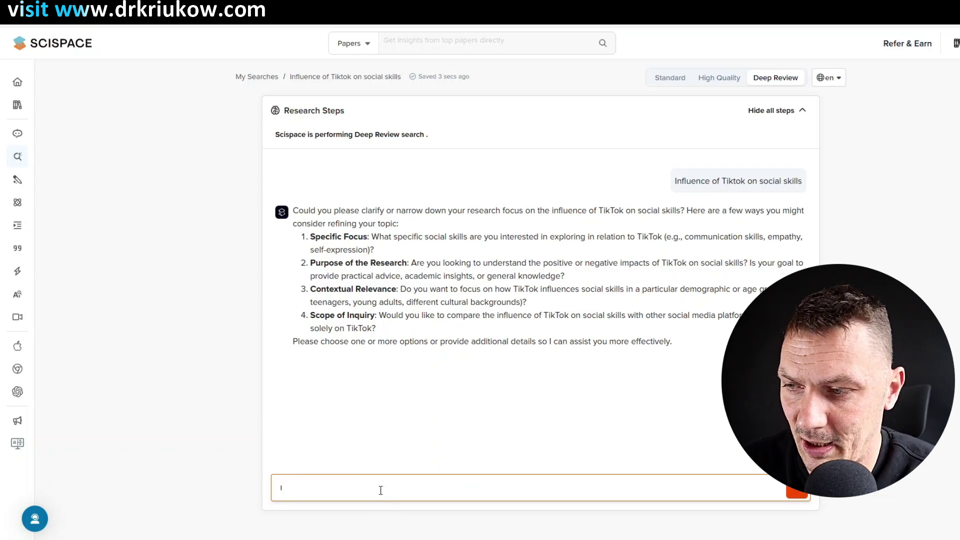
text( was thinking)
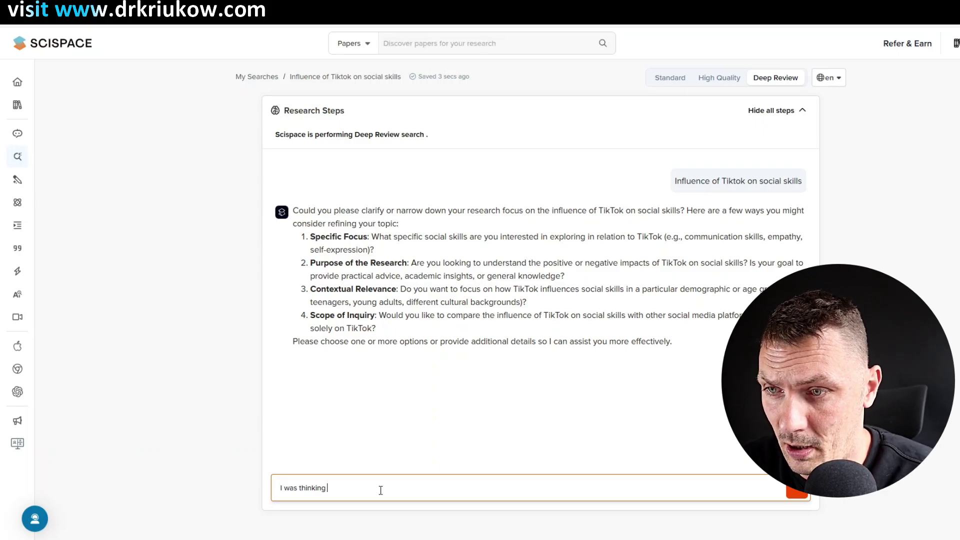
text(communic)
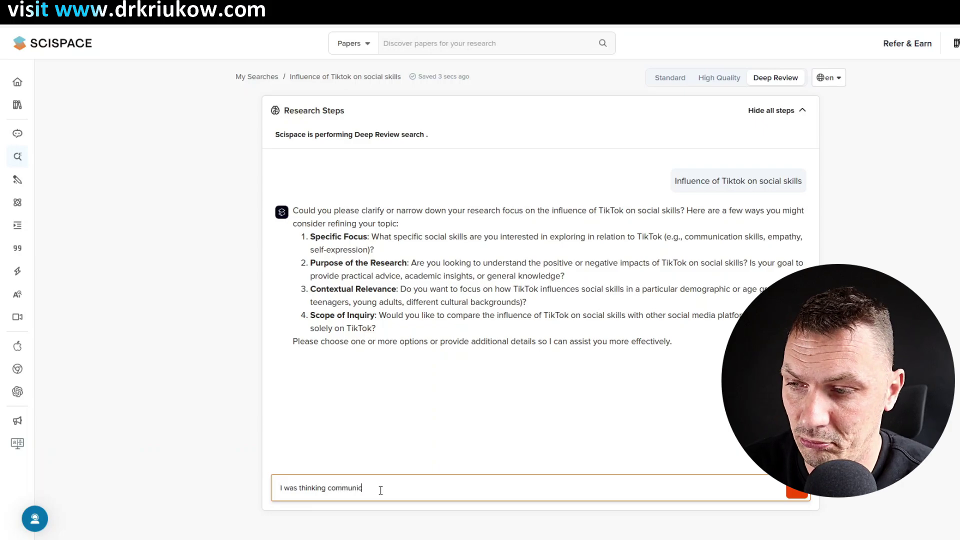
text(ation skills )
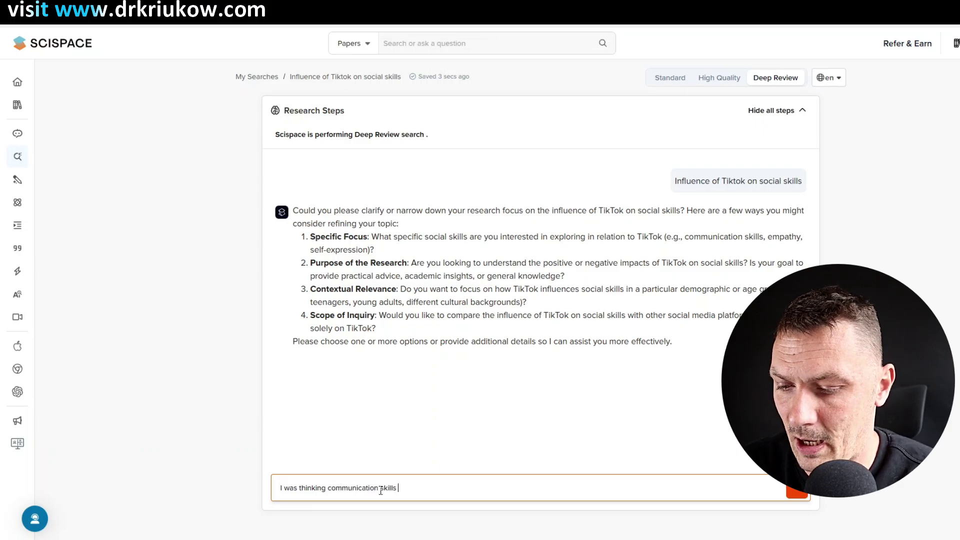
text(among tee)
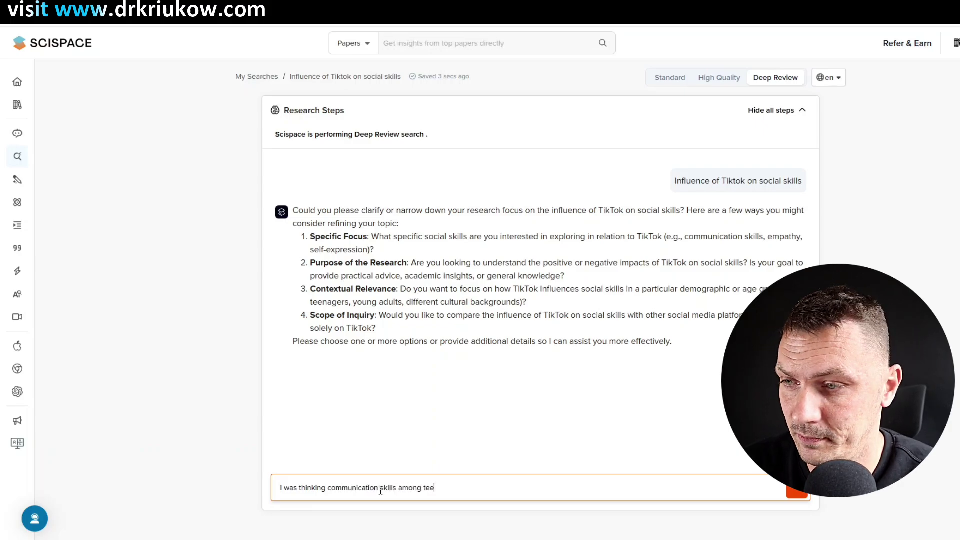
text(nagers, on tiktok)
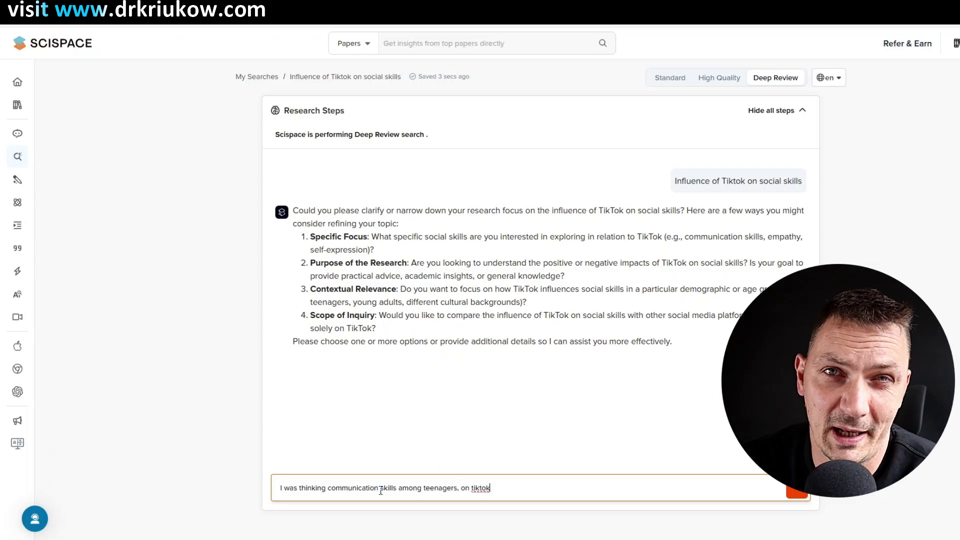
text(, in any context)
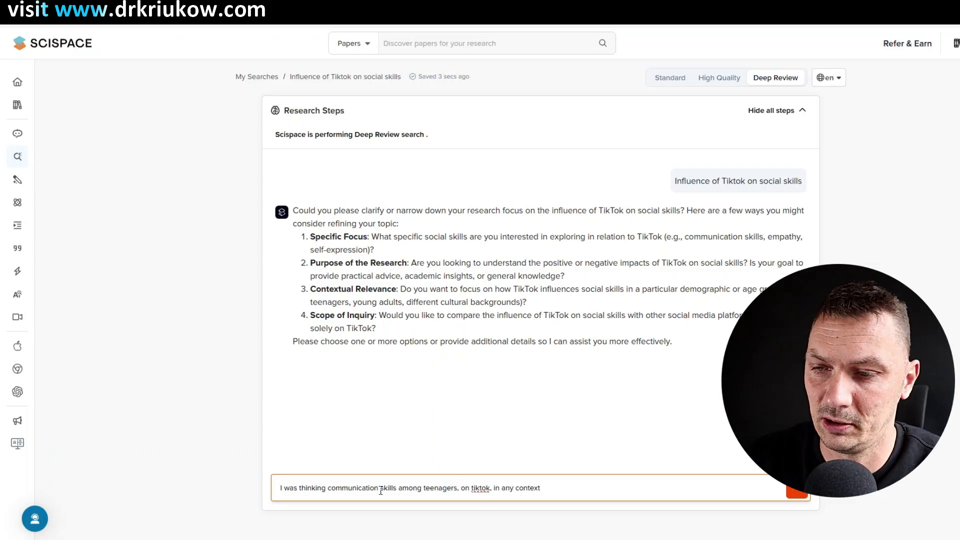
click(793, 496)
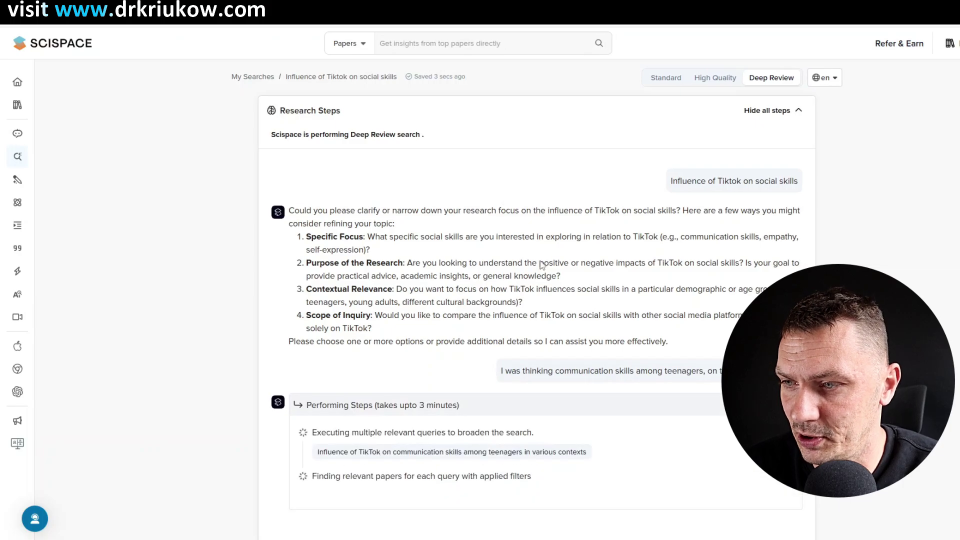
- Follow the generated queries and found papers until the review reports 171 relevant papers
scroll(541, 265, down, 1)
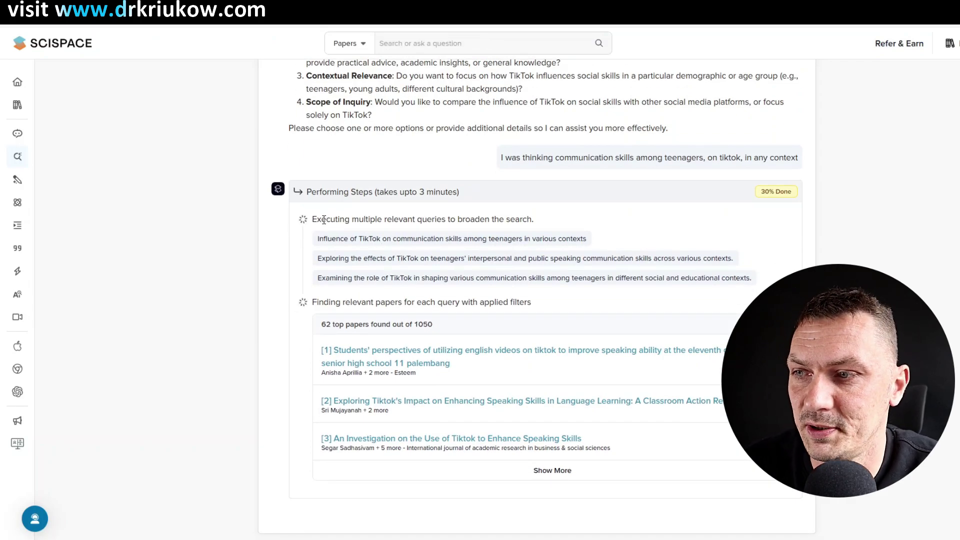
drag(354, 222, 503, 223)
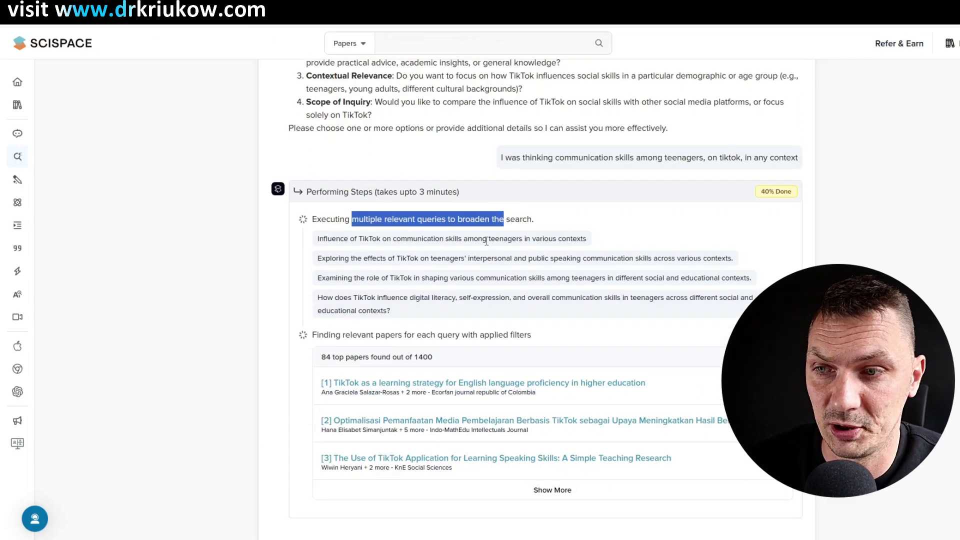
drag(340, 299, 689, 300)
click(469, 288)
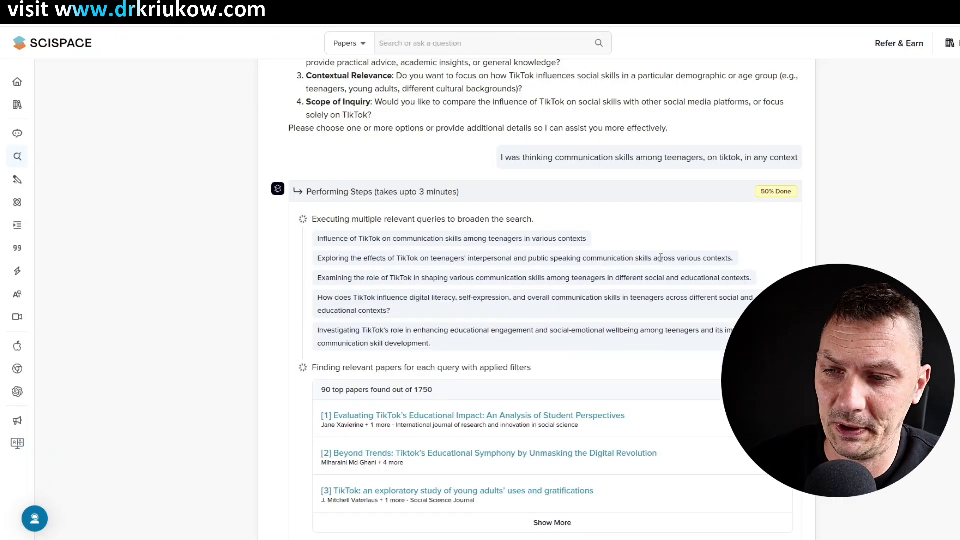
scroll(707, 254, down, 1)
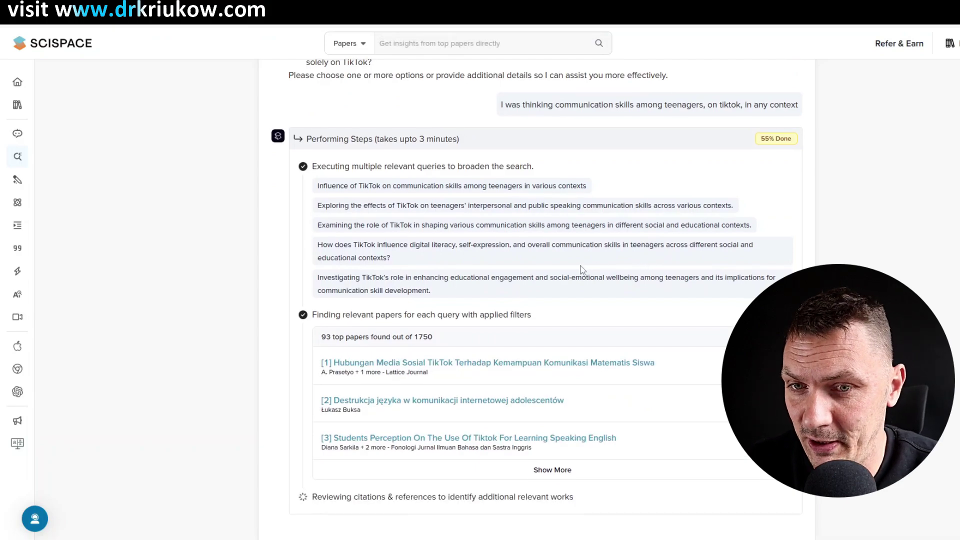
scroll(580, 266, down, 1)
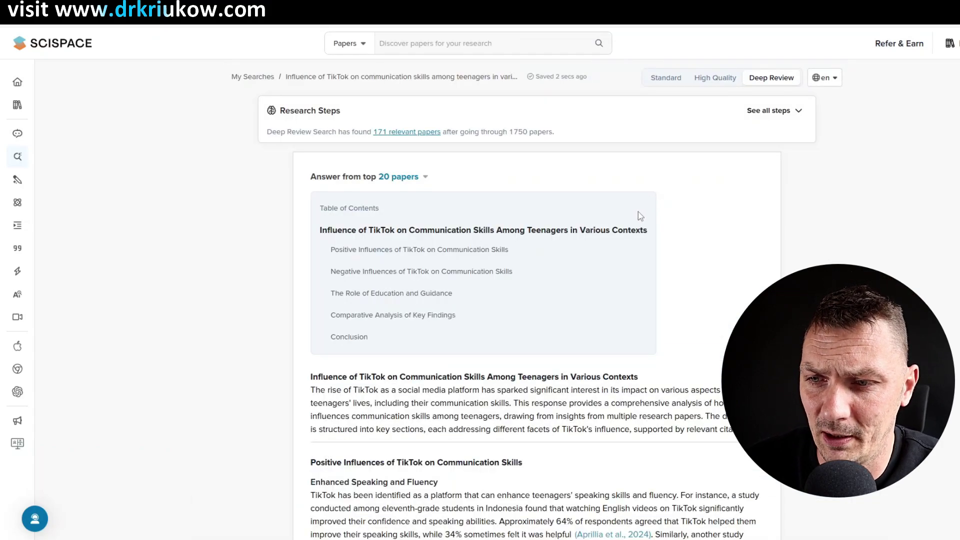
scroll(638, 216, down, 2)
scroll(639, 216, up, 1)
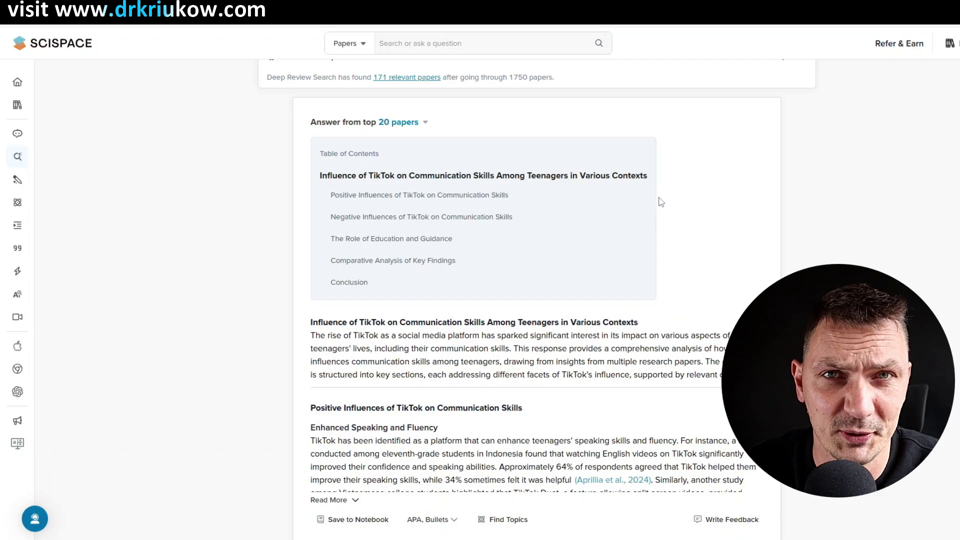
scroll(654, 194, up, 1)
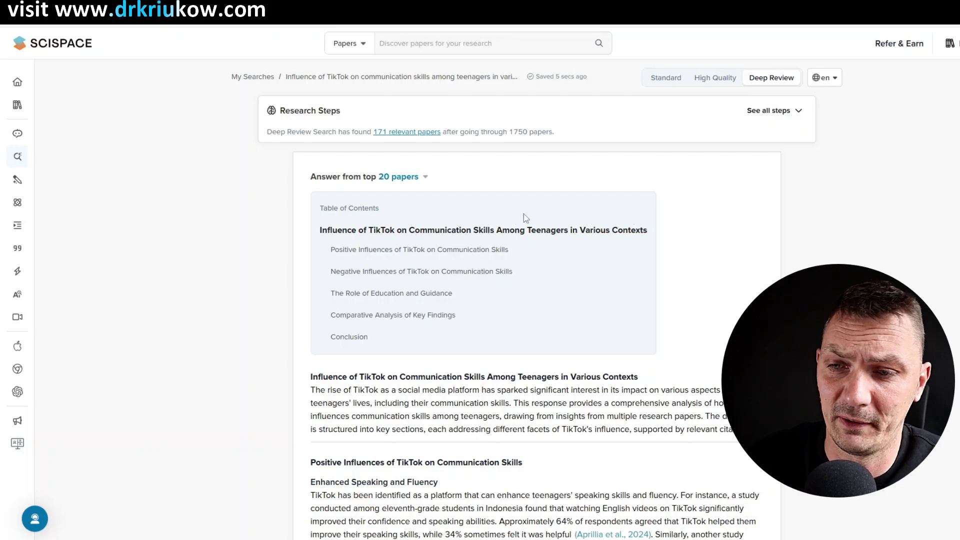
scroll(567, 189, down, 2)
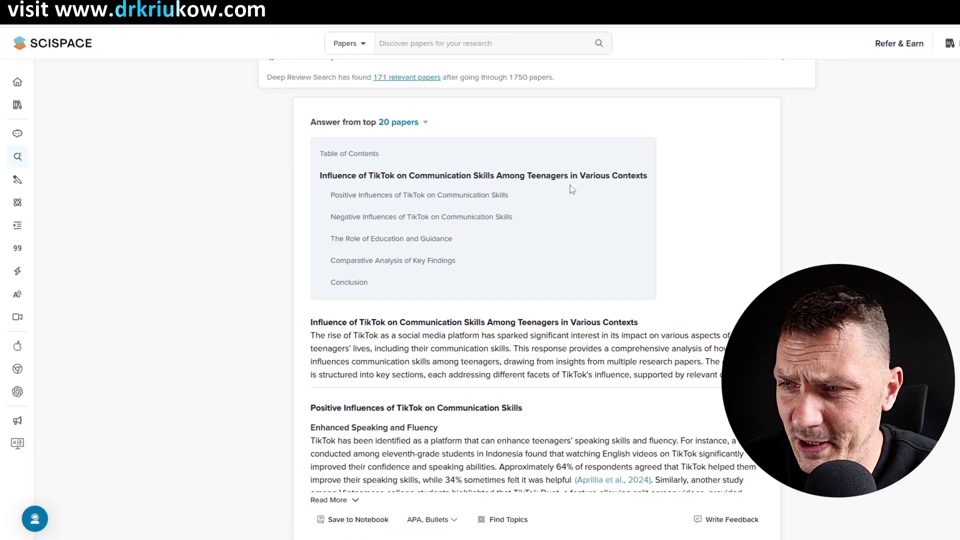
scroll(567, 189, up, 2)
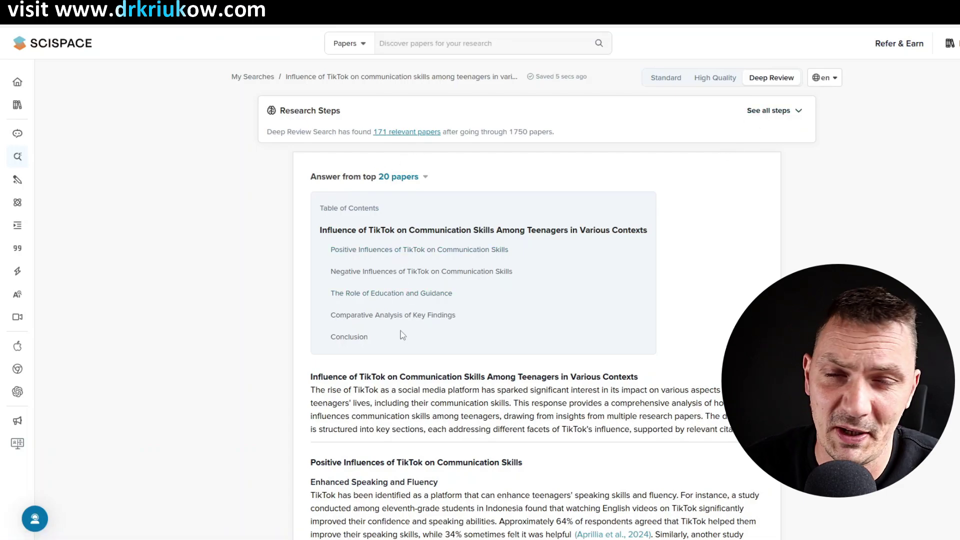
scroll(430, 290, down, 3)
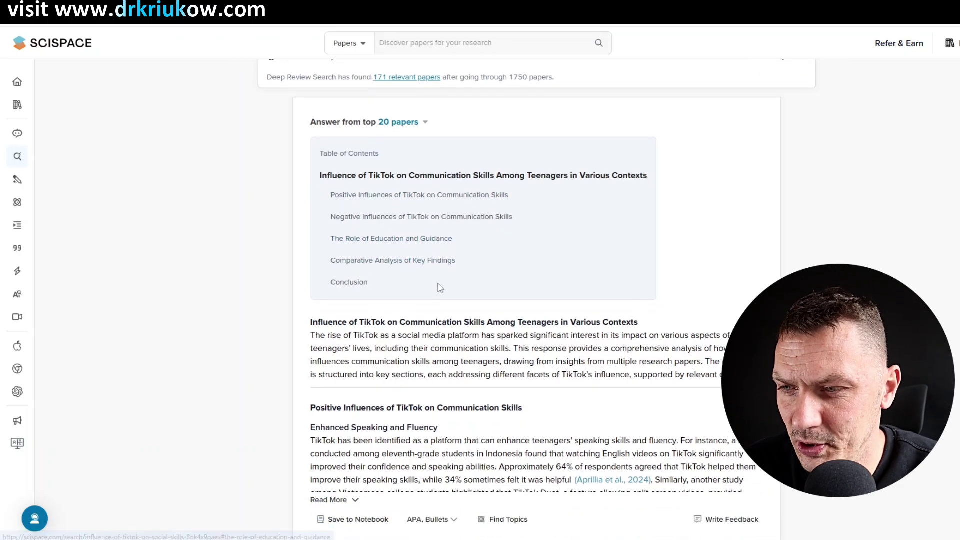
- Expand the report and read Positive Influences, including 64% of students reporting improved speaking
scroll(530, 297, down, 1)
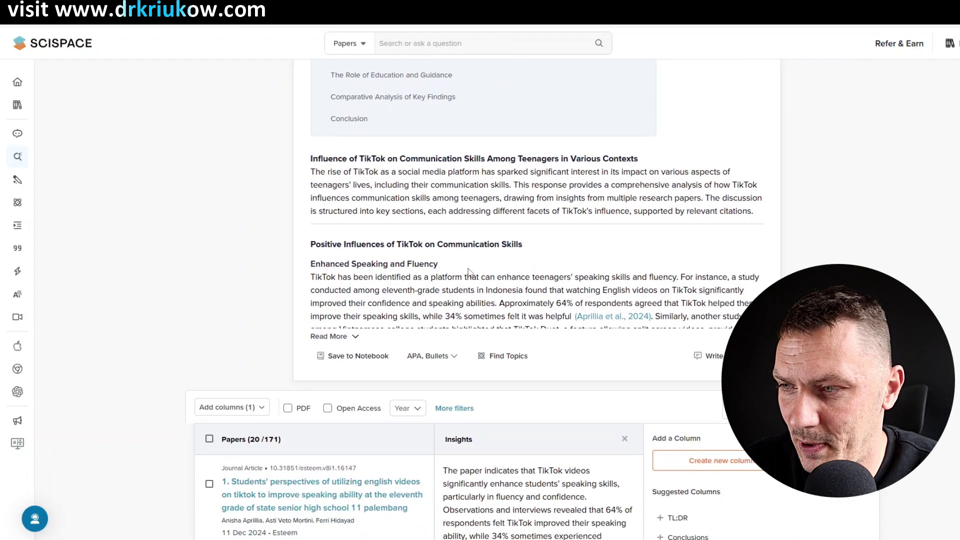
click(352, 337)
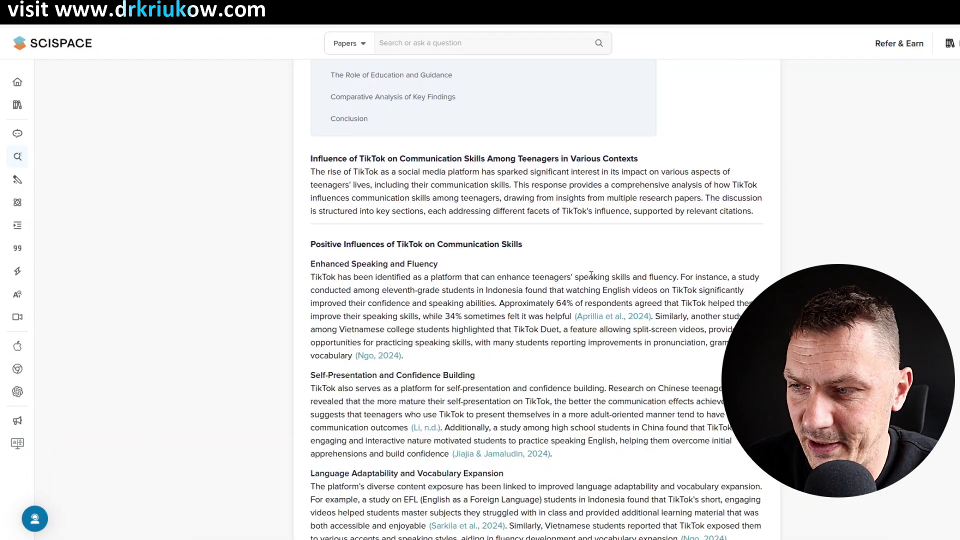
scroll(588, 275, down, 2)
scroll(390, 173, up, 4)
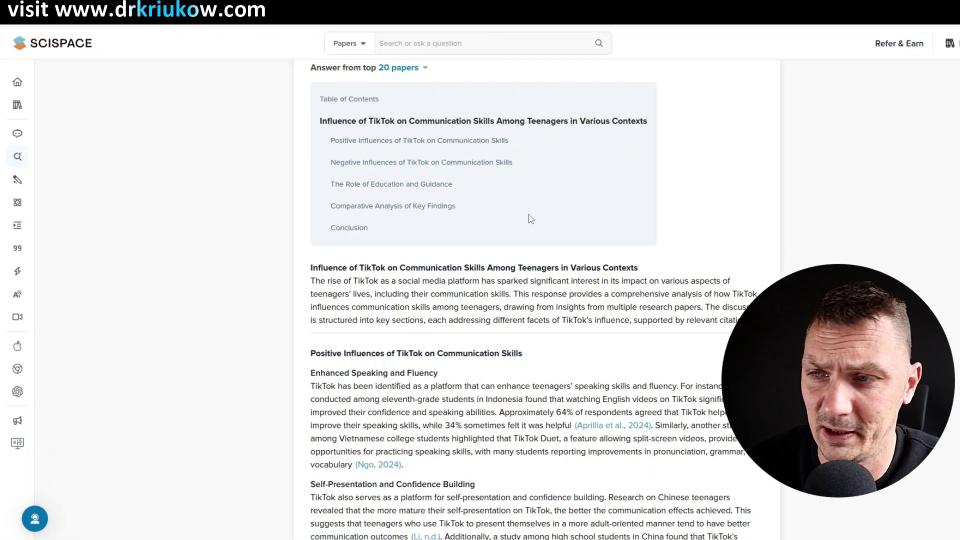
scroll(473, 232, down, 3)
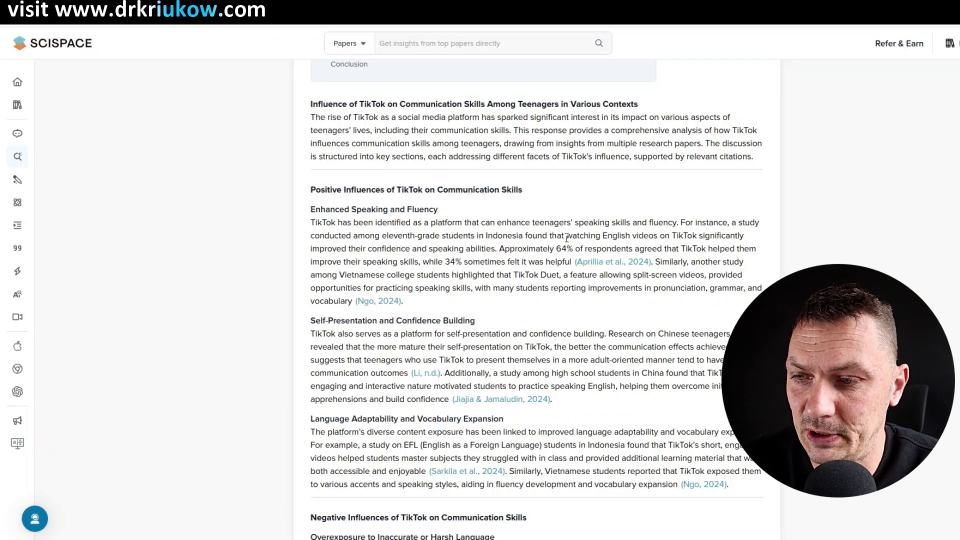
scroll(567, 238, down, 2)
scroll(562, 238, up, 2)
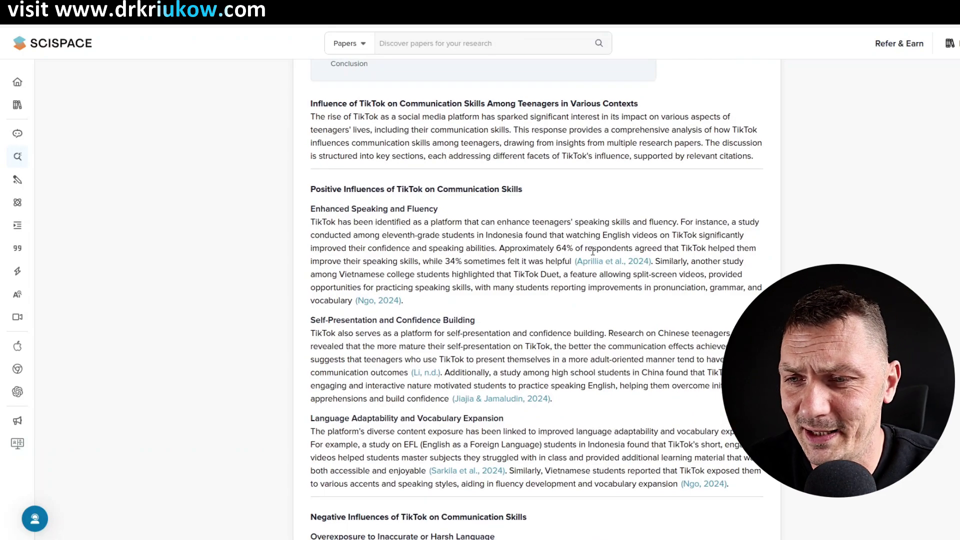
scroll(570, 243, down, 1)
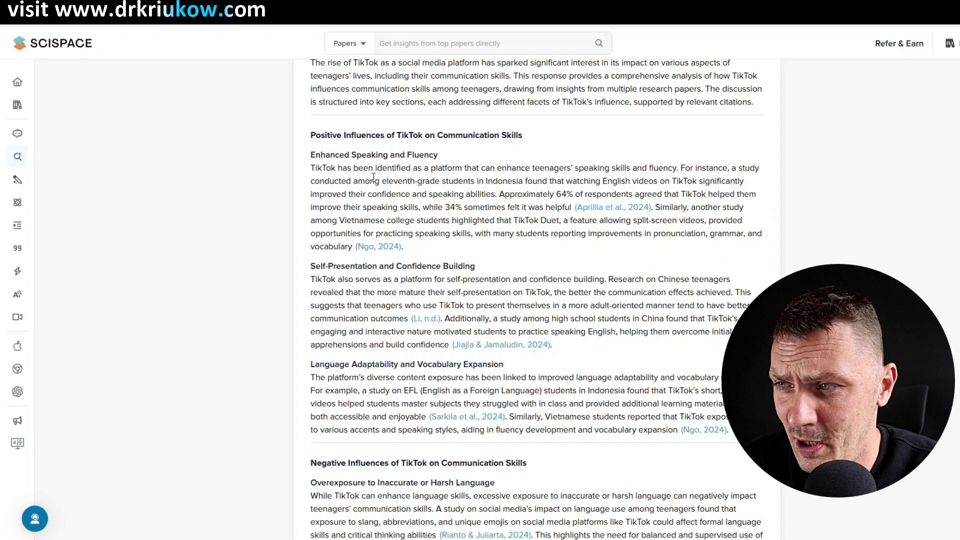
- Read the Enhanced Speaking and Fluency passage and the rest of the positive influences
drag(326, 154, 434, 181)
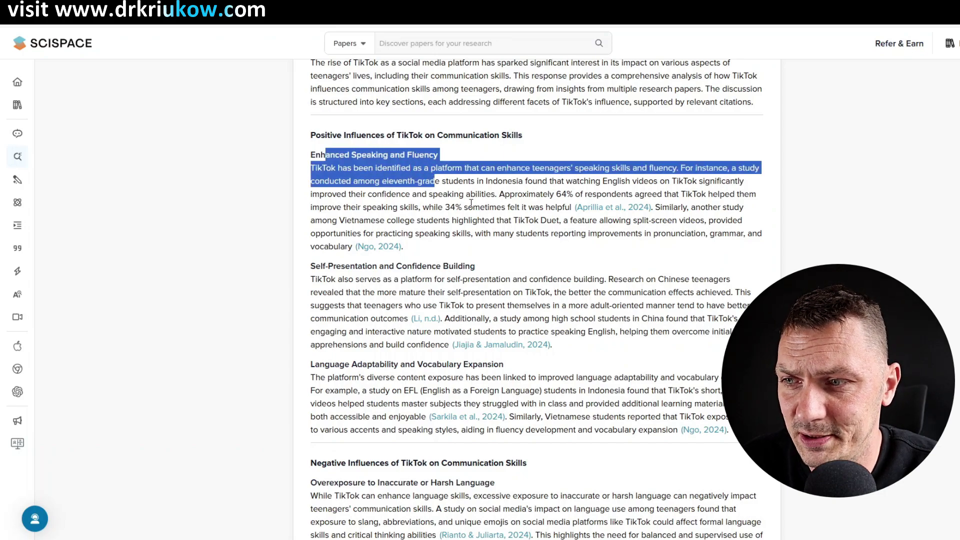
click(472, 203)
scroll(460, 261, down, 1)
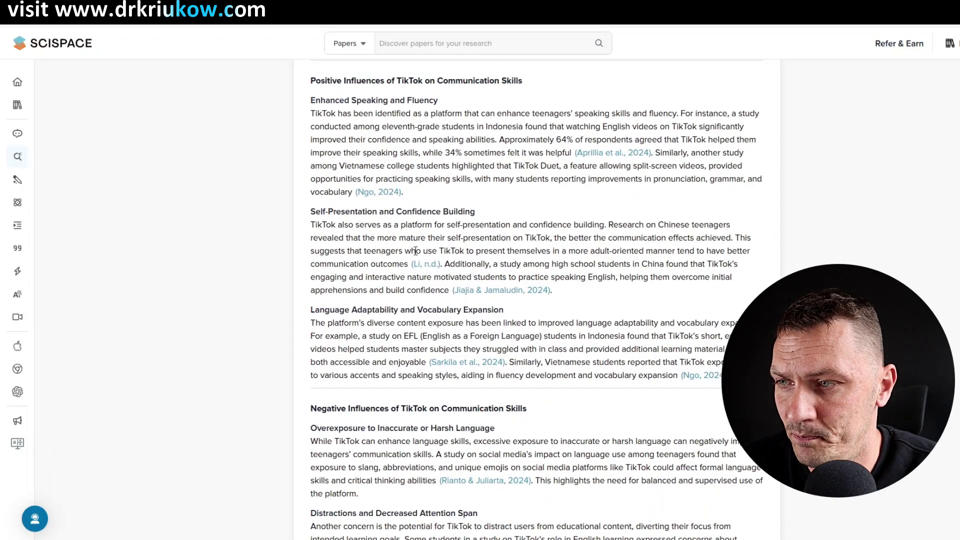
mouse_move(369, 196)
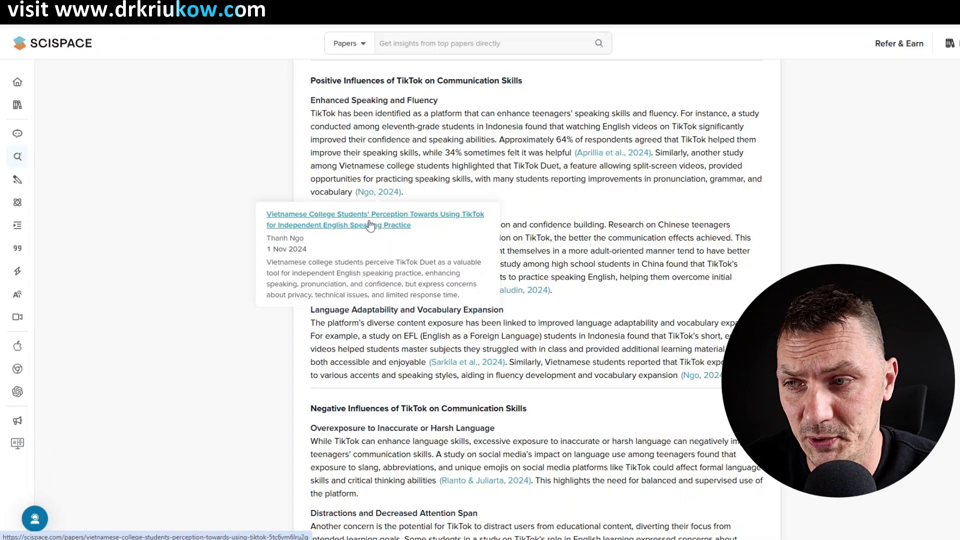
scroll(397, 300, down, 2)
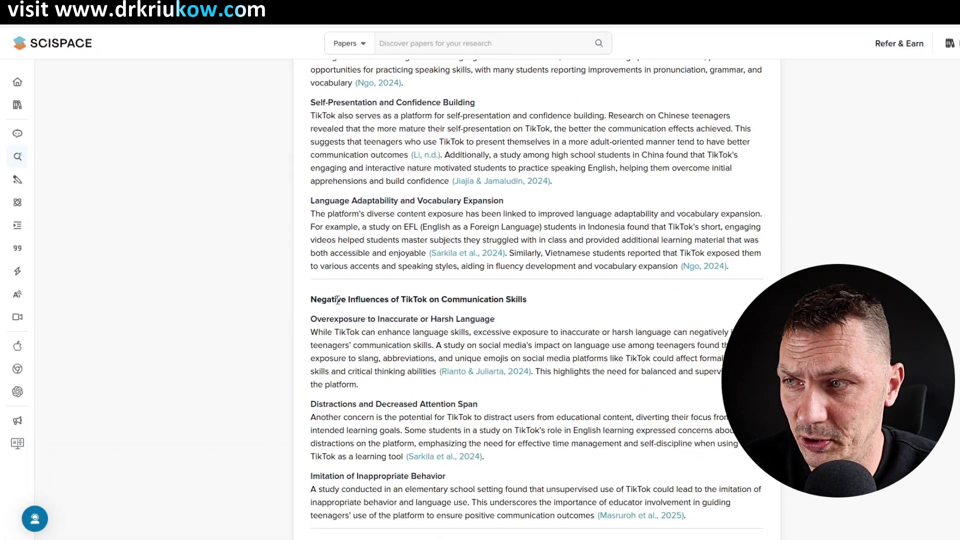
scroll(337, 301, up, 3)
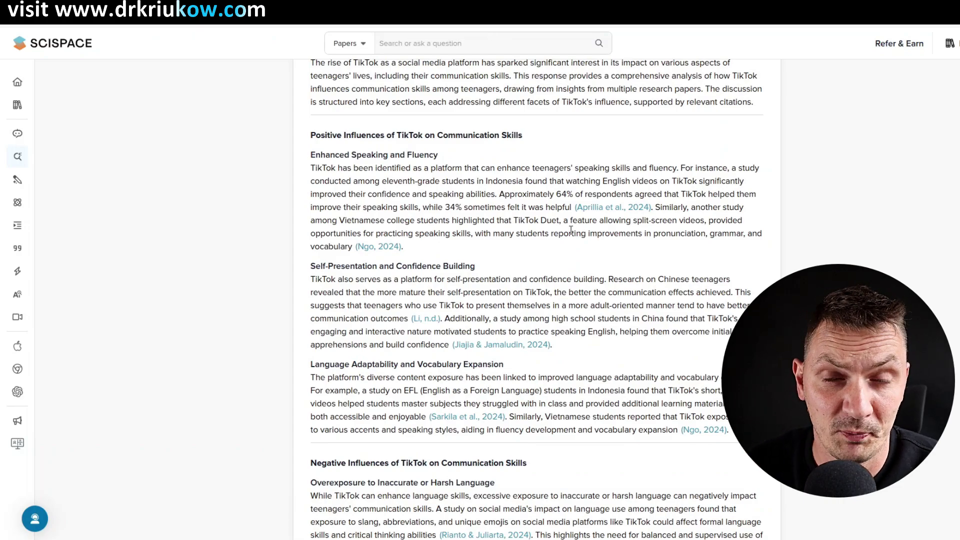
scroll(573, 229, down, 2)
scroll(569, 245, up, 4)
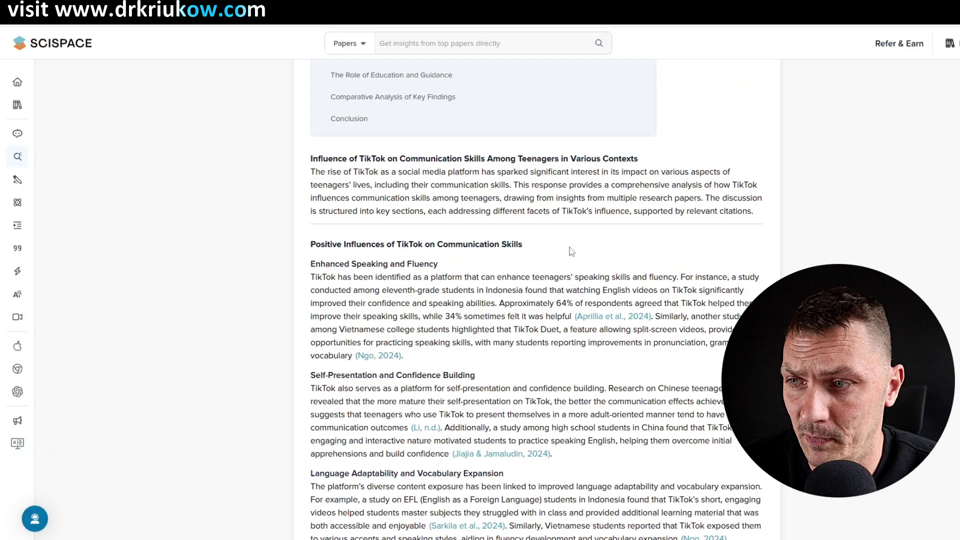
scroll(572, 253, down, 5)
scroll(475, 227, down, 2)
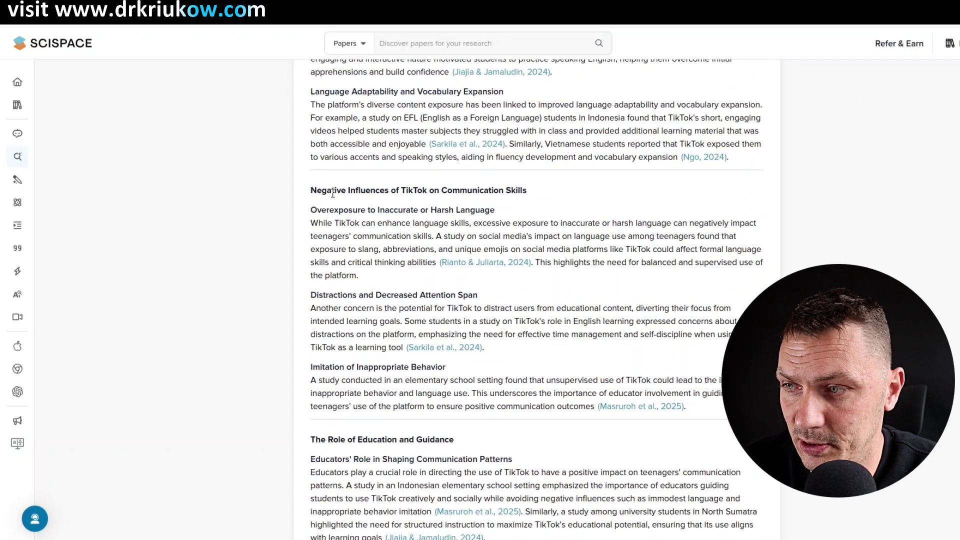
- Review the Overexposure to Harsh Language section, findings table and conclusion, reaching the papers table
drag(320, 211, 483, 219)
click(376, 233)
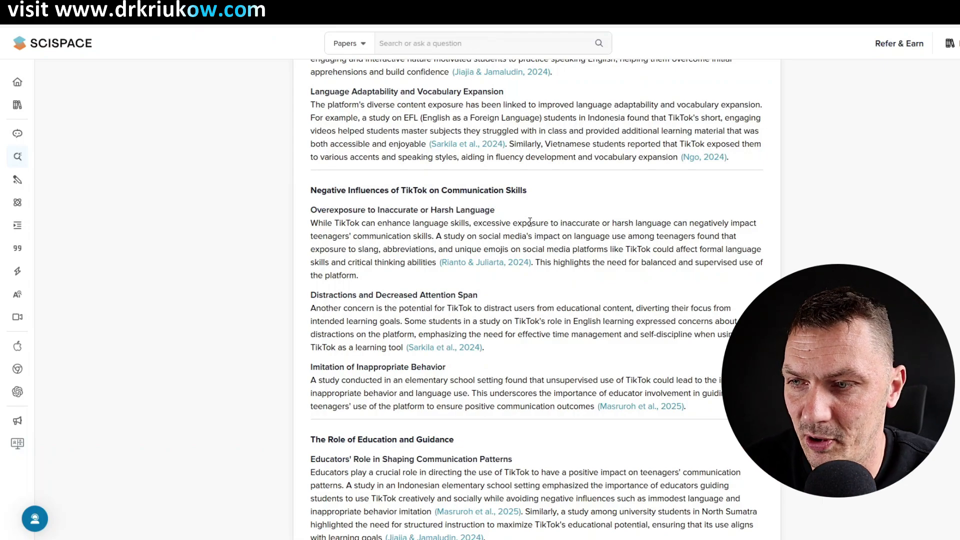
scroll(566, 267, down, 5)
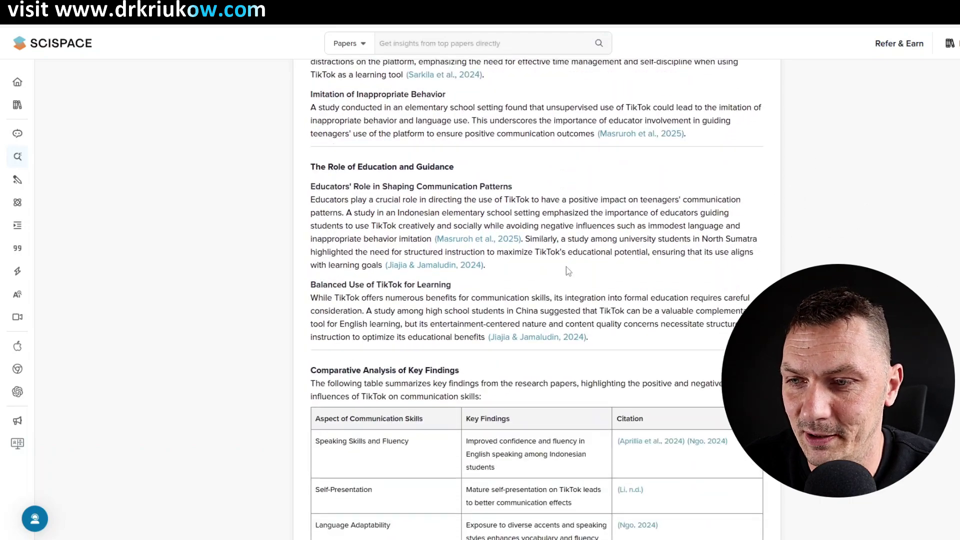
scroll(561, 254, down, 3)
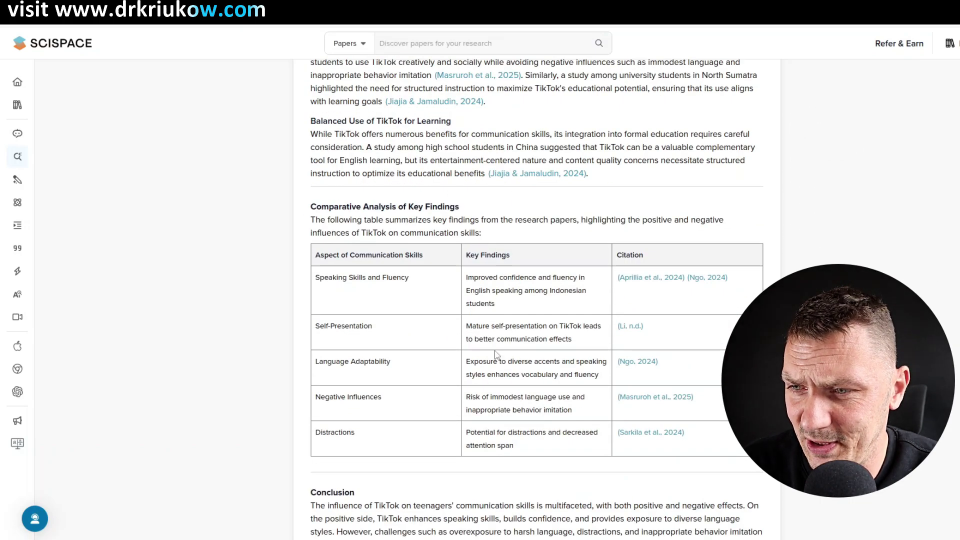
scroll(618, 321, down, 3)
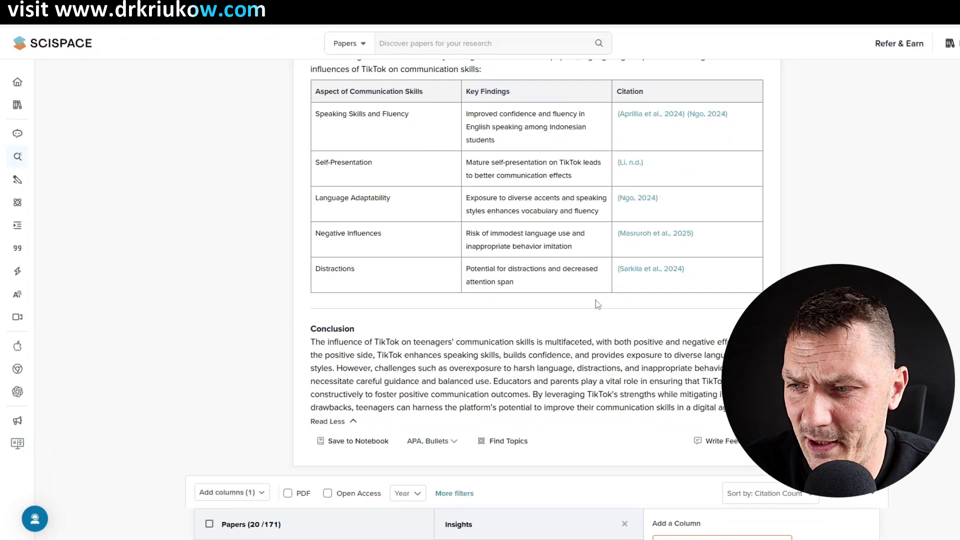
scroll(586, 270, up, 1)
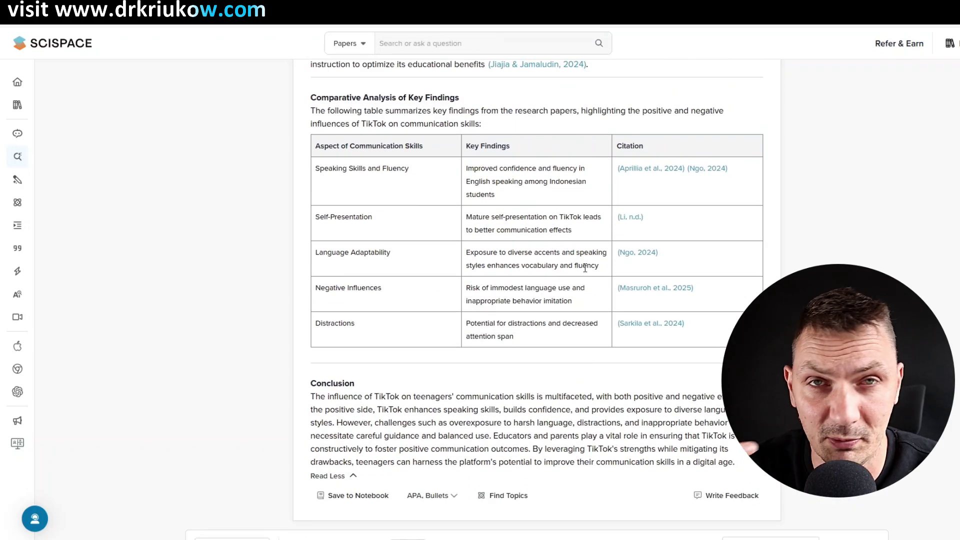
scroll(589, 278, down, 7)
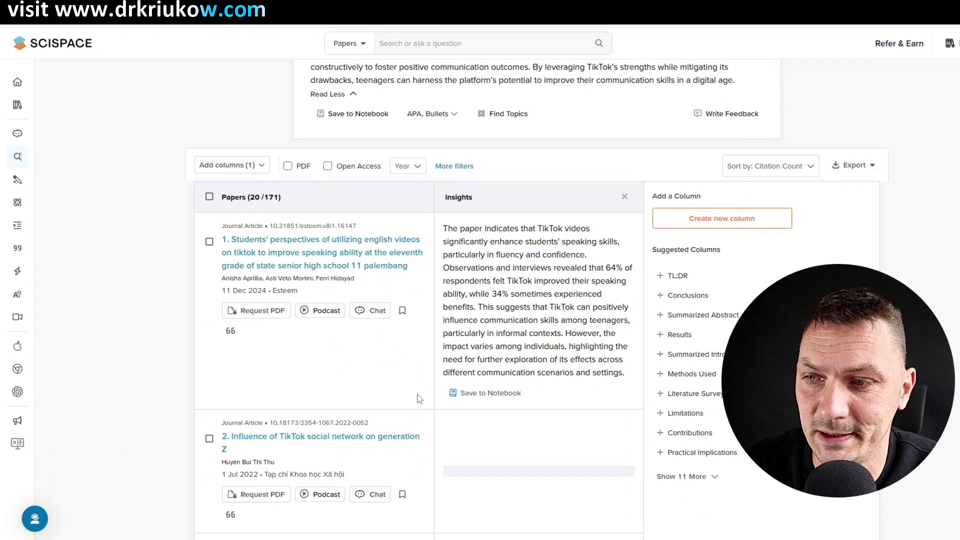
- Read the first paper's insight, then scroll through the Insights column for the other papers
scroll(339, 242, down, 4)
scroll(348, 239, up, 3)
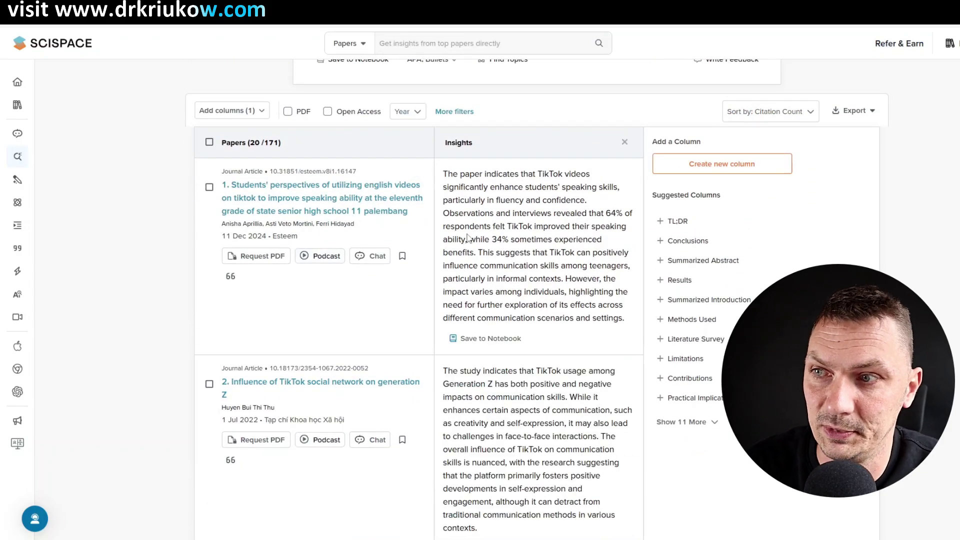
scroll(390, 221, down, 1)
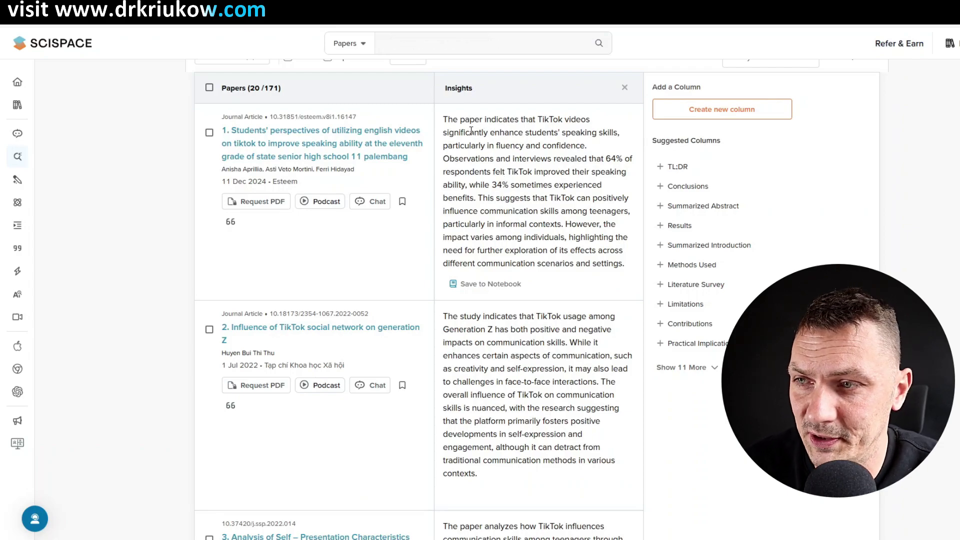
drag(465, 122, 574, 143)
click(532, 156)
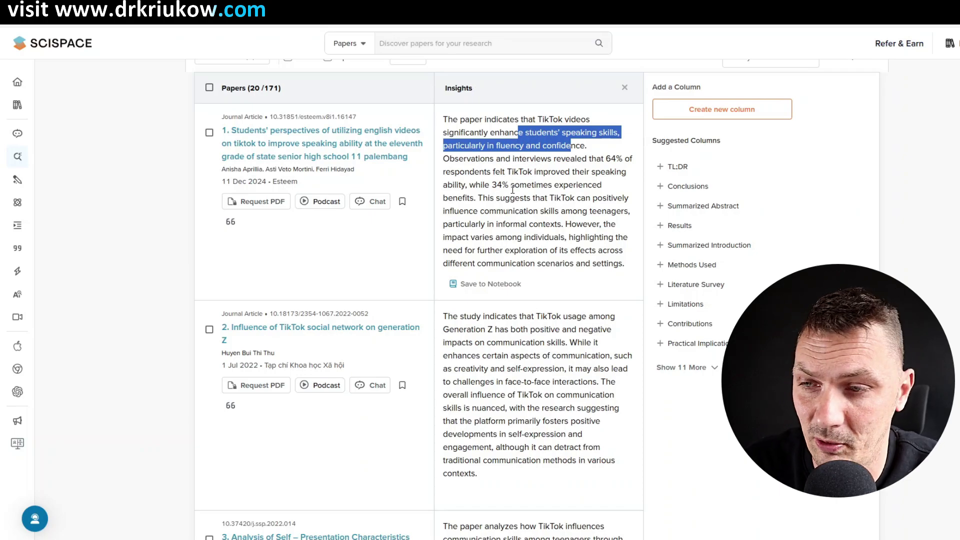
scroll(513, 190, down, 5)
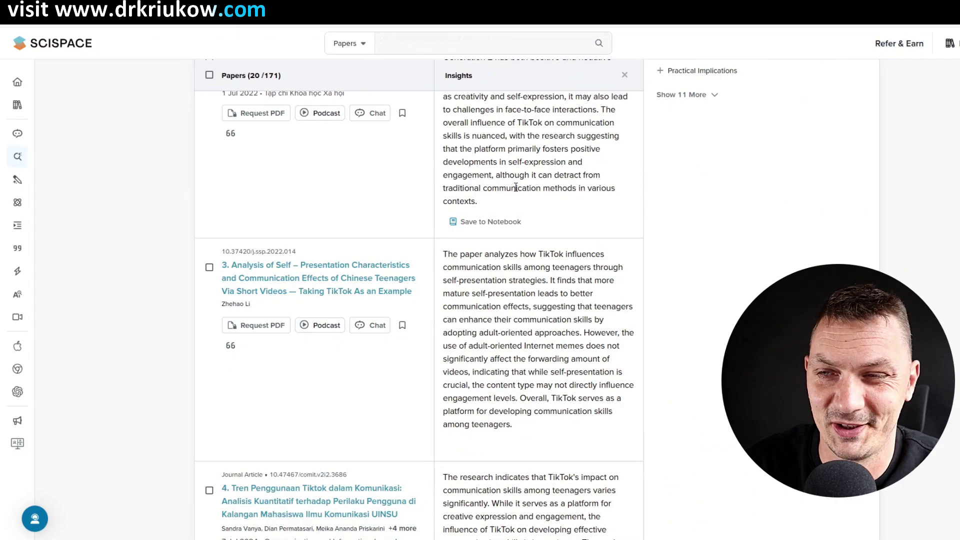
scroll(515, 188, down, 10)
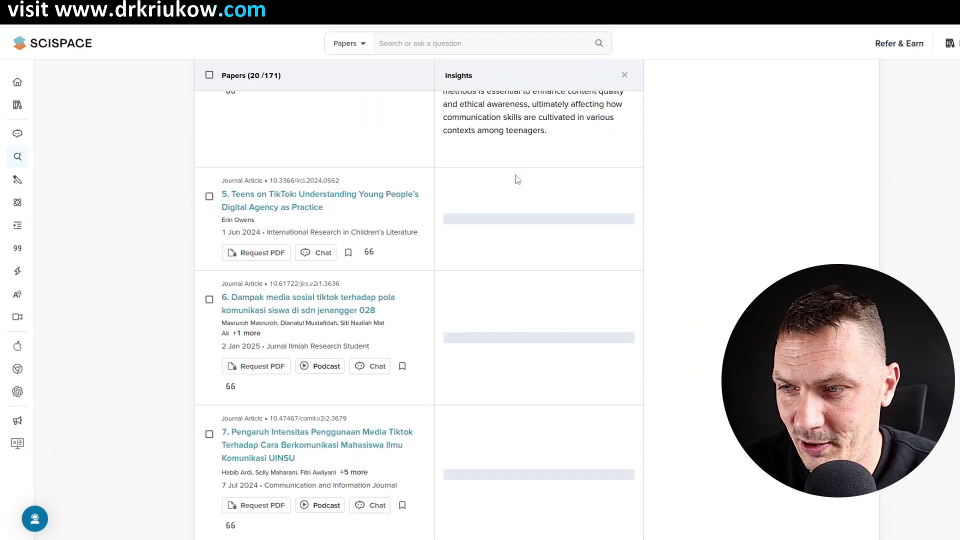
scroll(514, 186, down, 2)
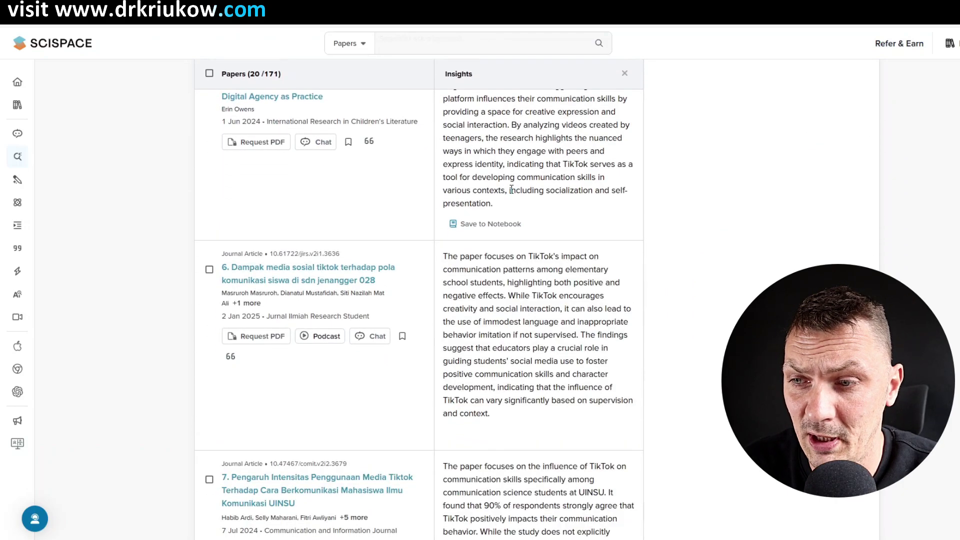
scroll(511, 190, down, 14)
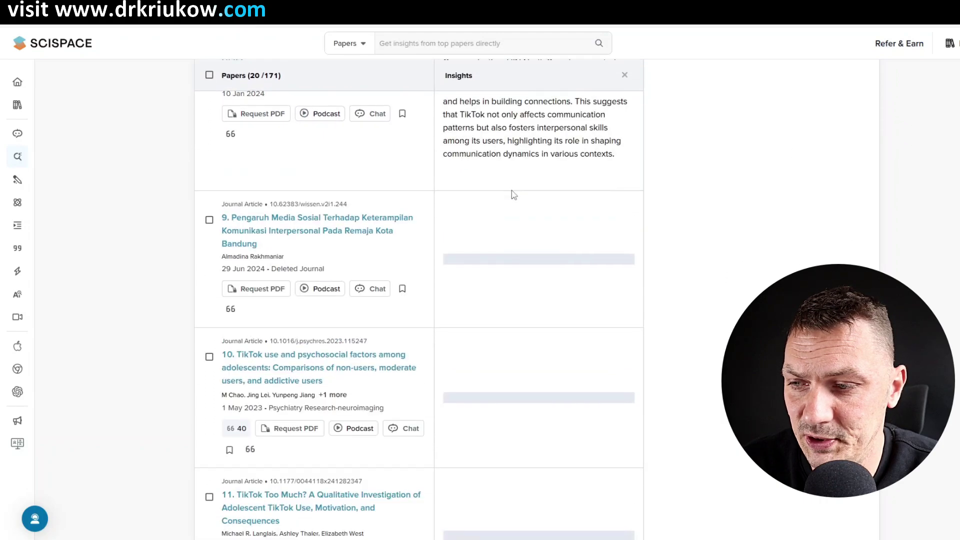
scroll(512, 190, down, 5)
scroll(512, 191, down, 3)
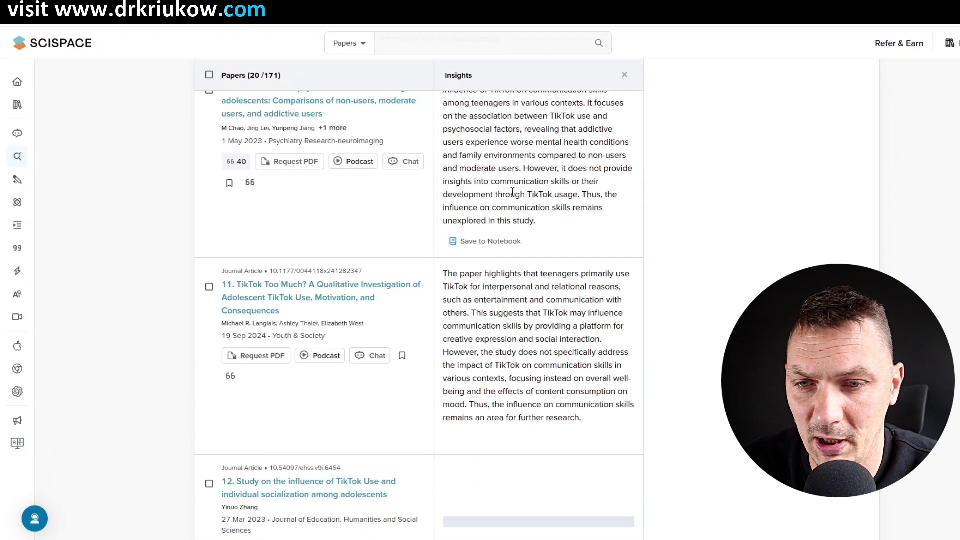
scroll(513, 192, down, 3)
scroll(514, 200, down, 4)
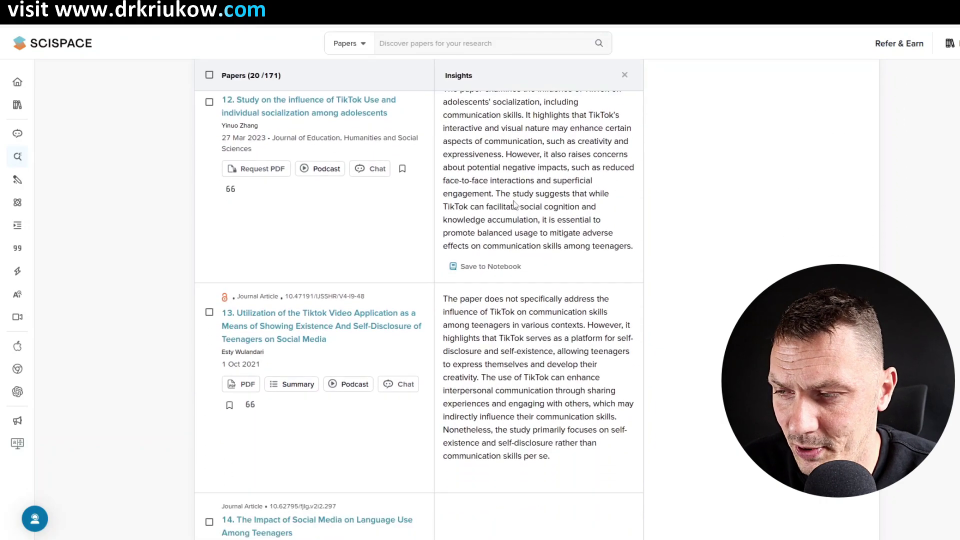
scroll(516, 204, down, 4)
- Return to the top of the table showing 20 of 171 papers and the column suggestions
scroll(447, 157, up, 4)
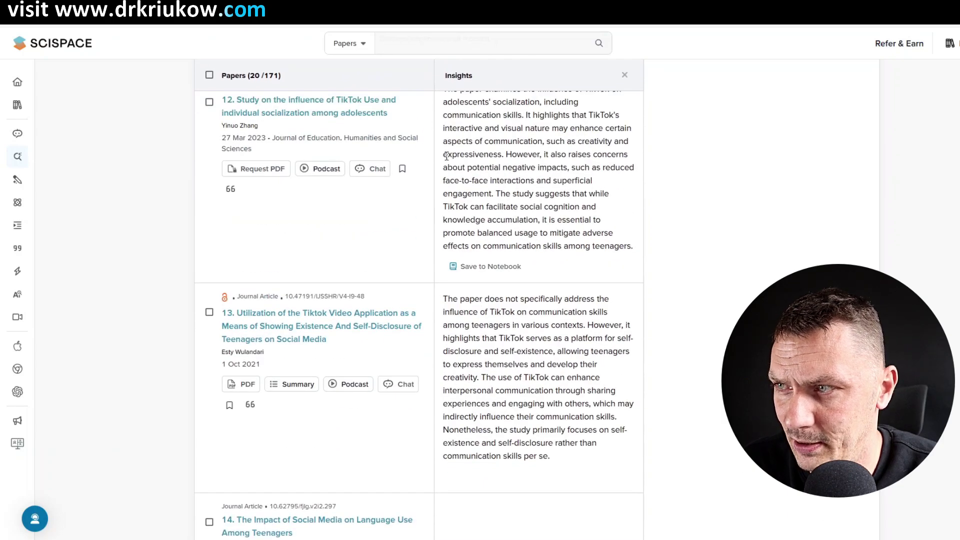
drag(231, 75, 281, 75)
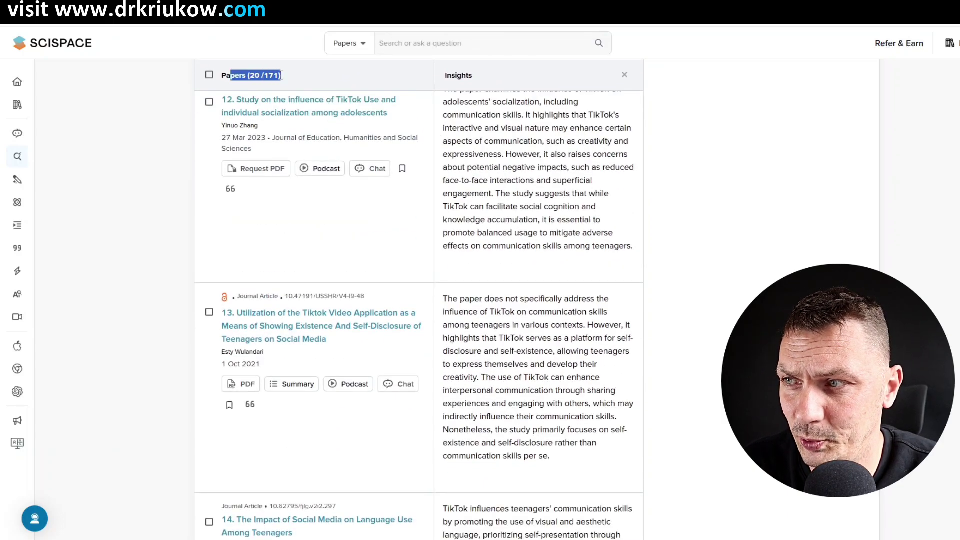
mouse_move(479, 184)
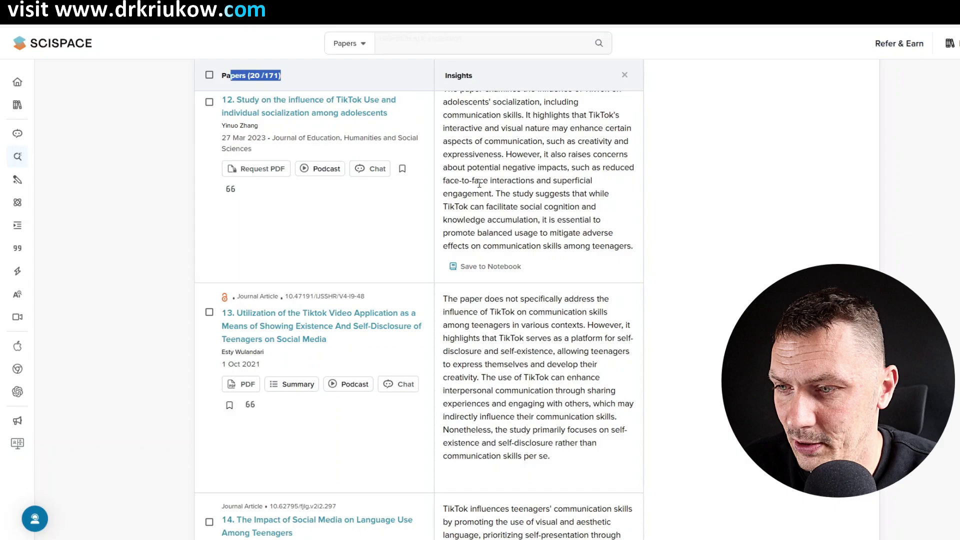
scroll(486, 190, down, 7)
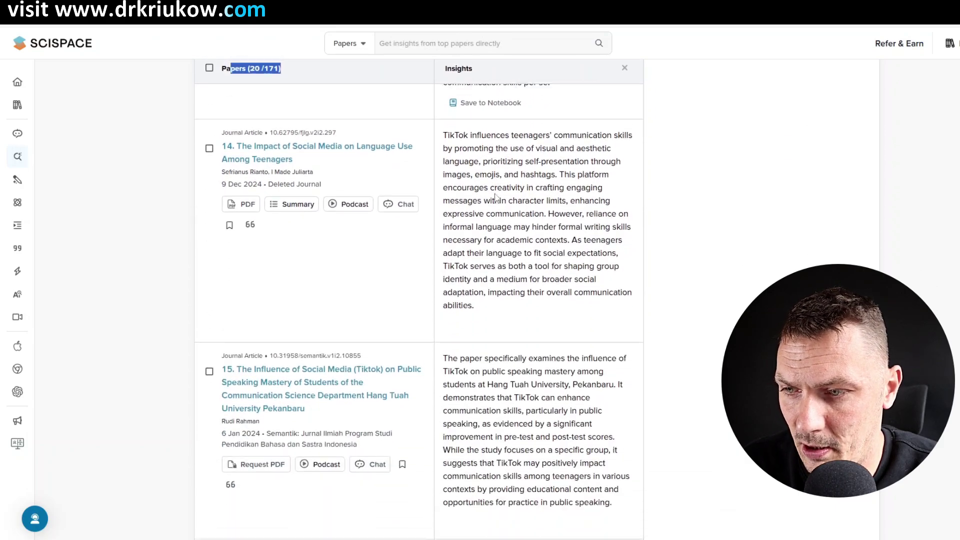
scroll(495, 198, down, 2)
scroll(495, 198, up, 11)
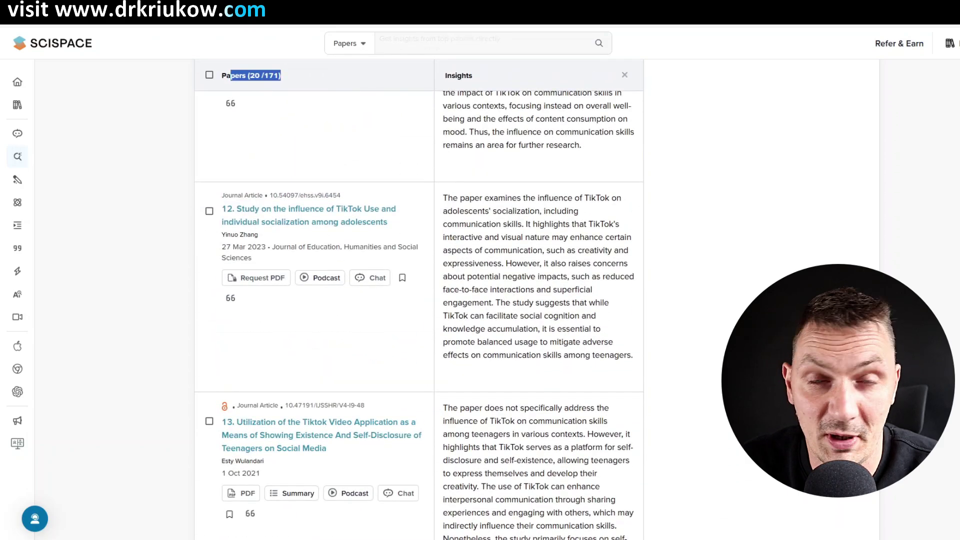
scroll(419, 300, down, 12)
scroll(419, 300, up, 20)
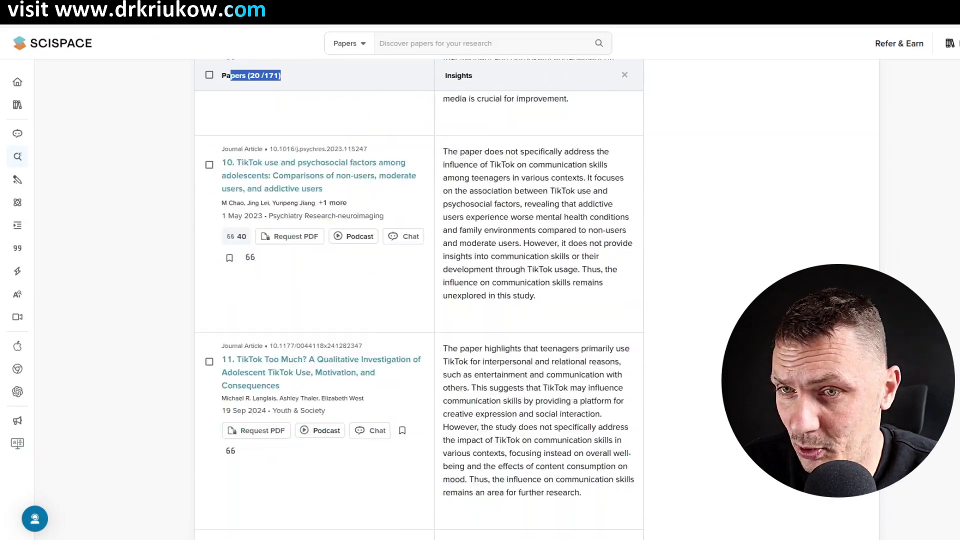
scroll(780, 247, up, 20)
scroll(780, 247, down, 3)
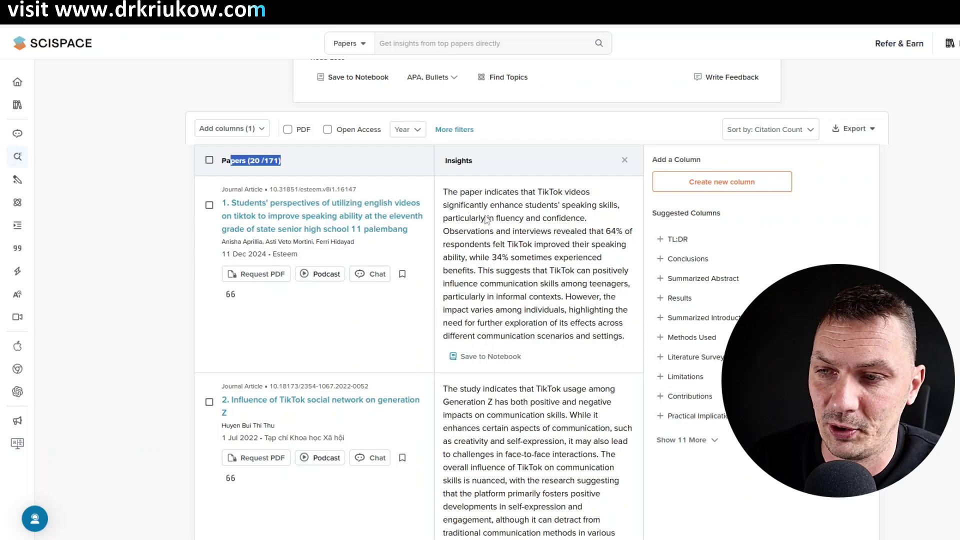
scroll(383, 306, down, 1)
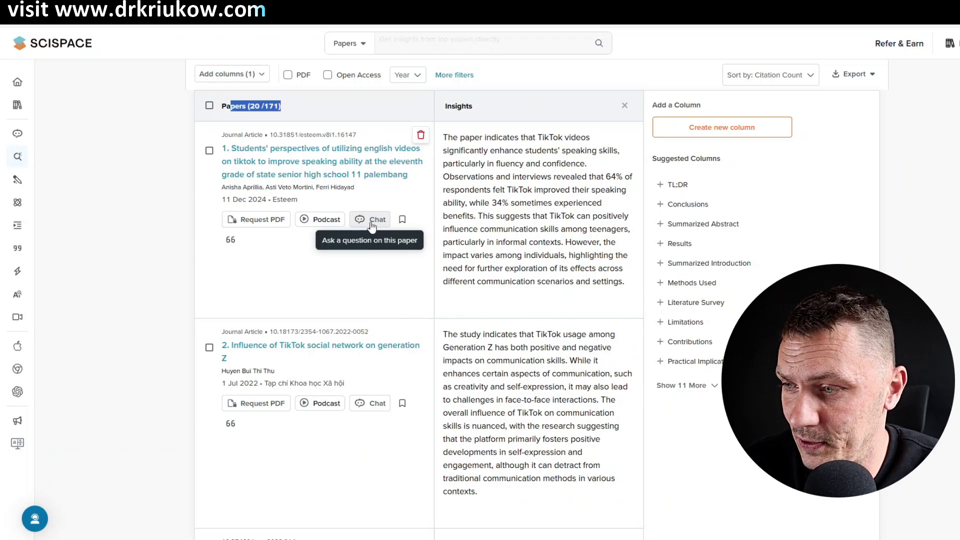
scroll(470, 234, down, 6)
scroll(470, 235, up, 8)
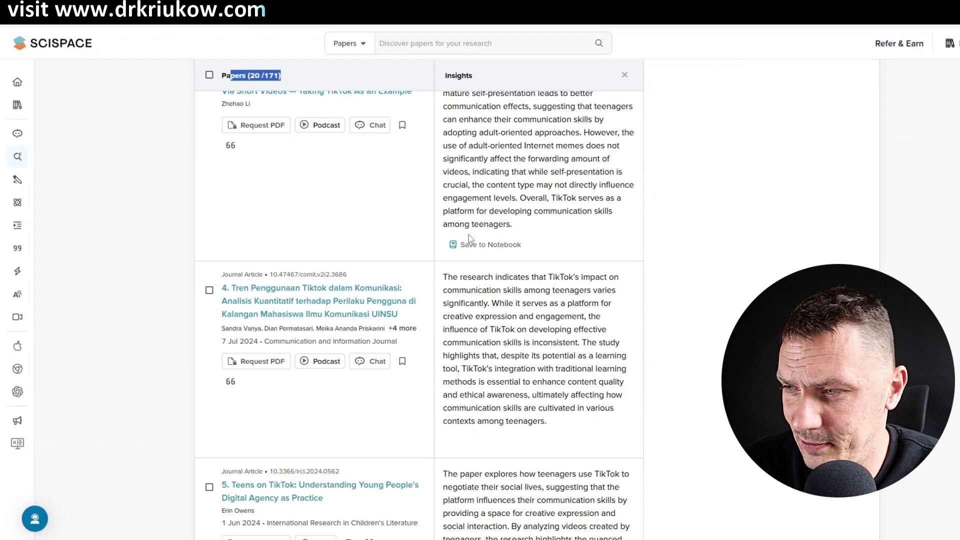
- Ask the first paper 'What methods were used'
click(384, 279)
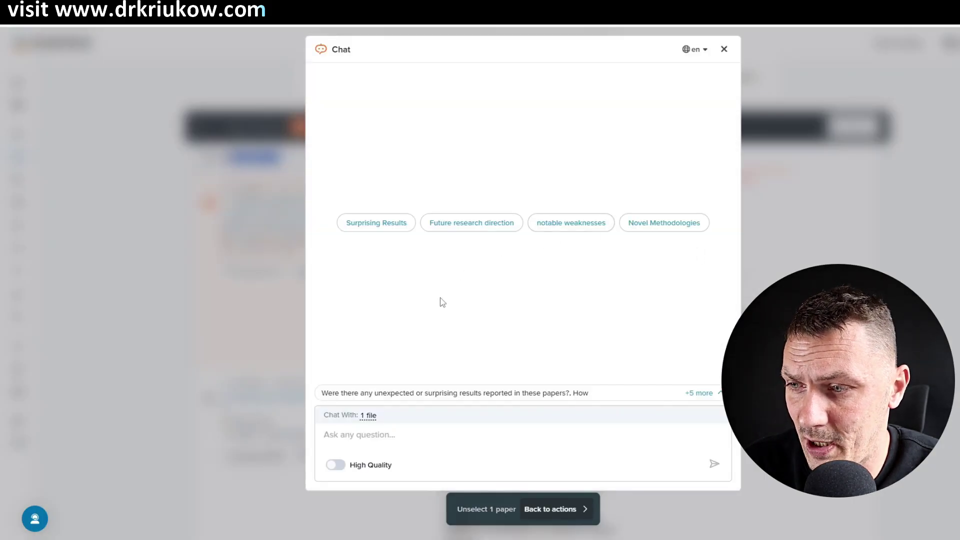
click(358, 436)
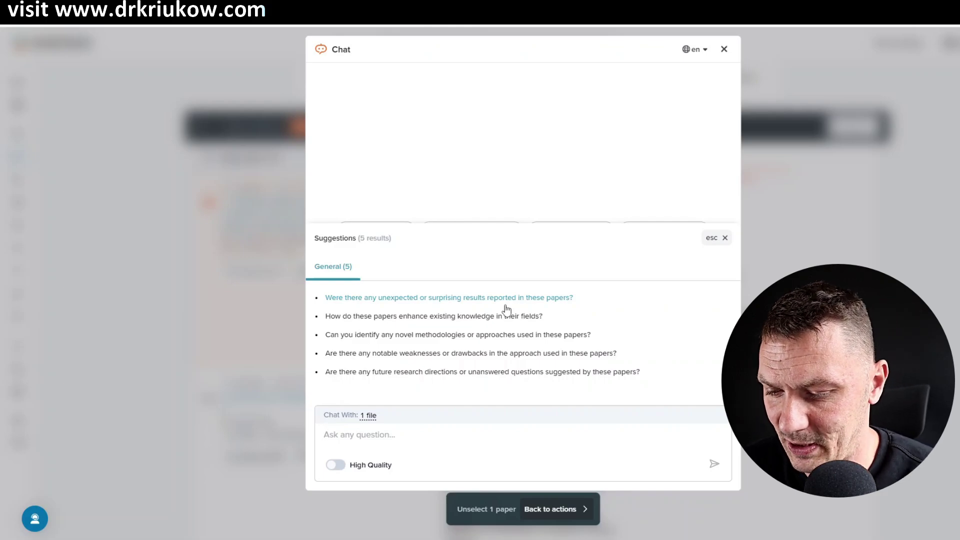
text(What meth)
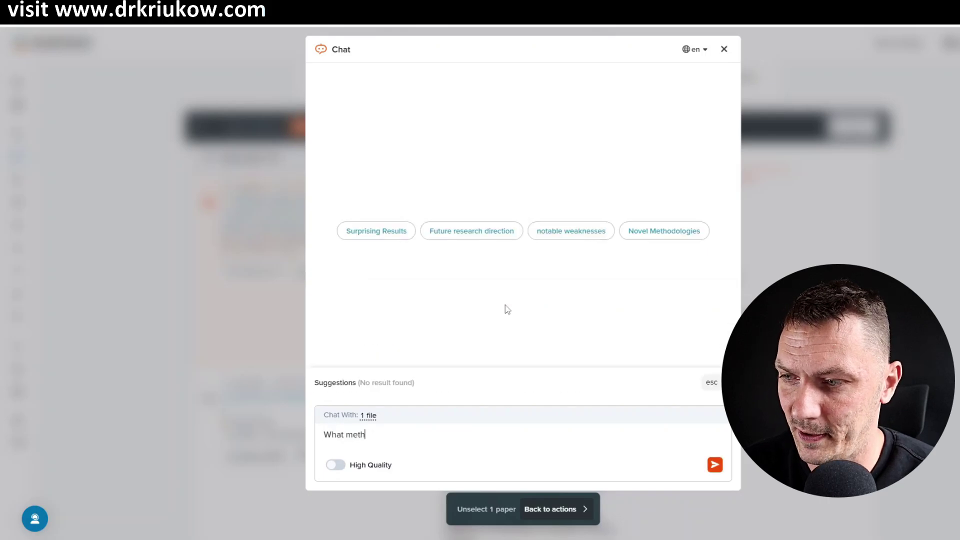
text(ods were used?)
key(Return)
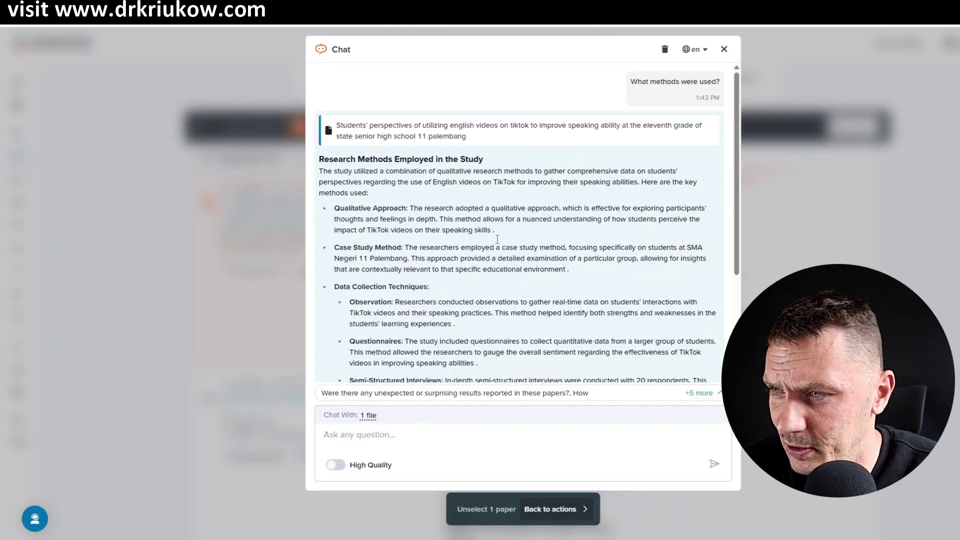
- Close the chat and reopen the first paper's chat to view the methods answer
scroll(490, 203, down, 3)
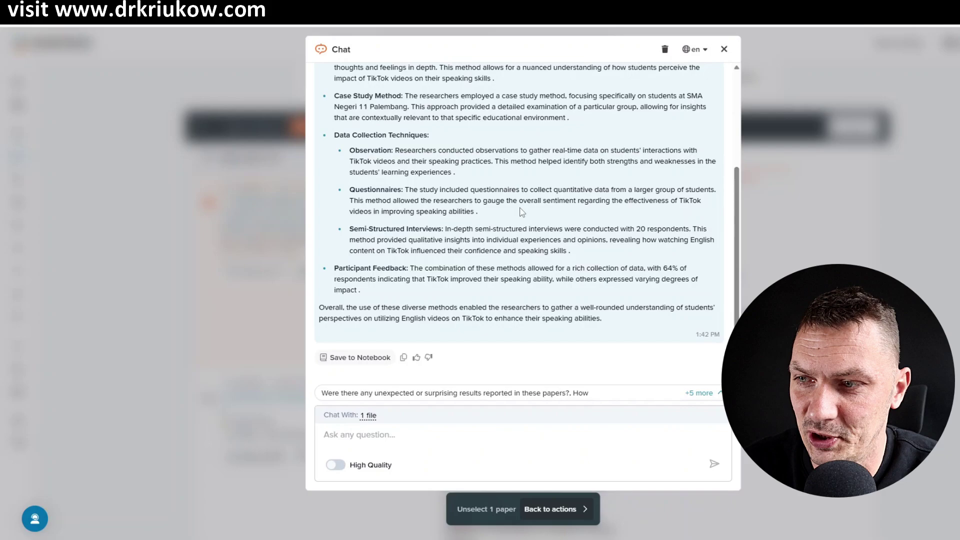
scroll(522, 212, up, 3)
scroll(446, 289, down, 3)
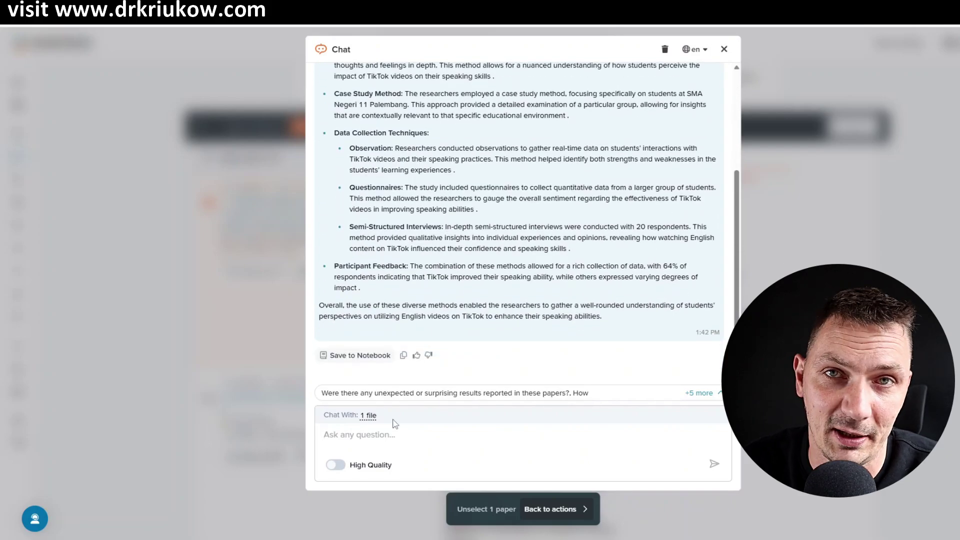
click(724, 49)
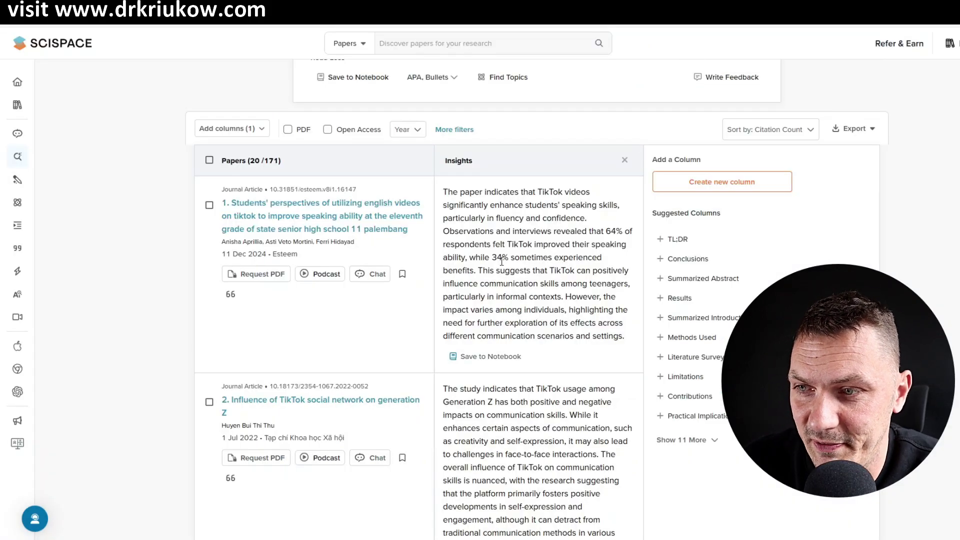
scroll(501, 261, down, 4)
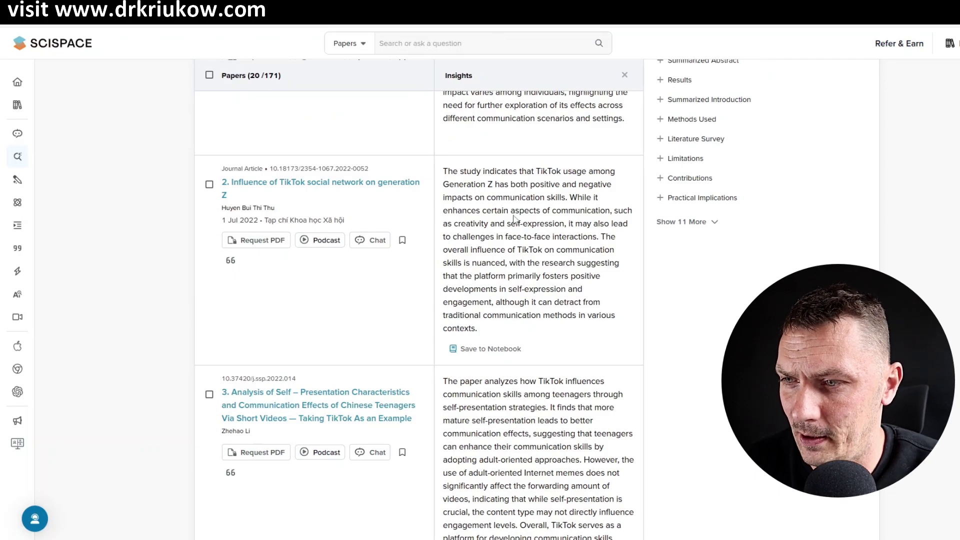
scroll(514, 219, up, 5)
click(383, 272)
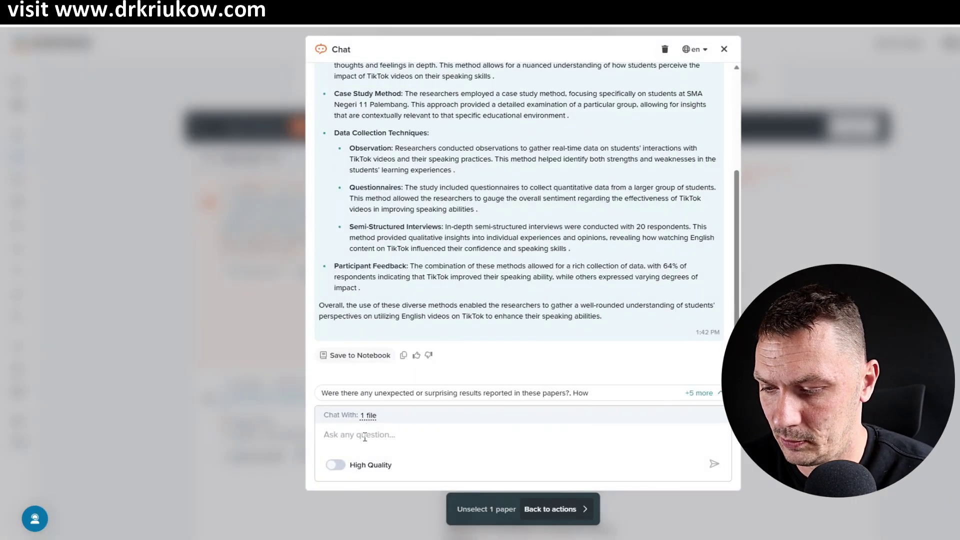
- Ask the first paper 'Does the article provide any mention of research gaps to be explored ?'
click(365, 438)
text(Does the artic)
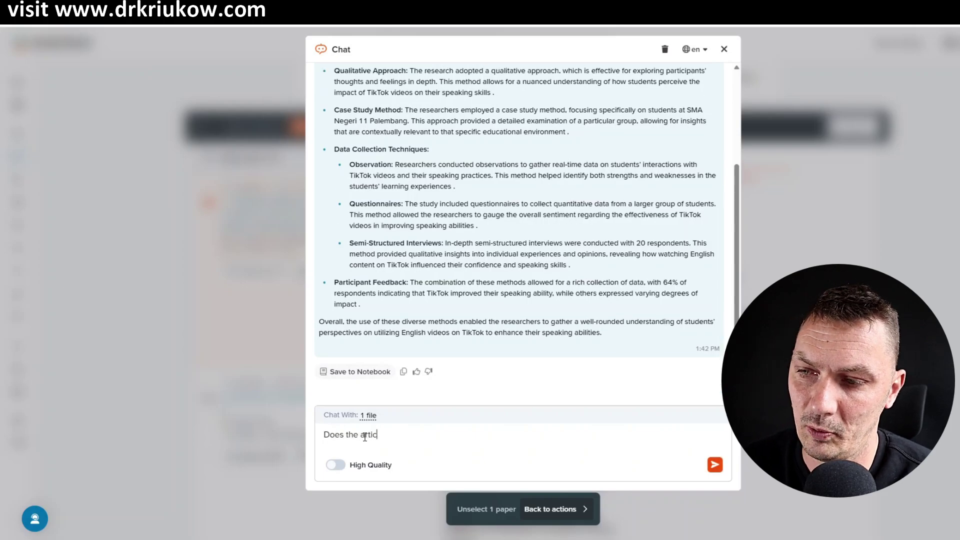
text(le provide any mention)
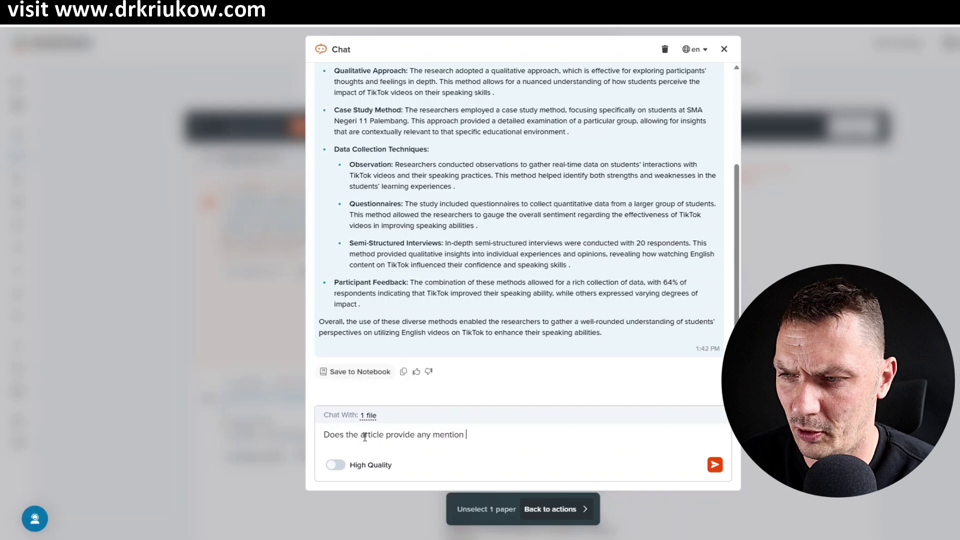
text( of research ga)
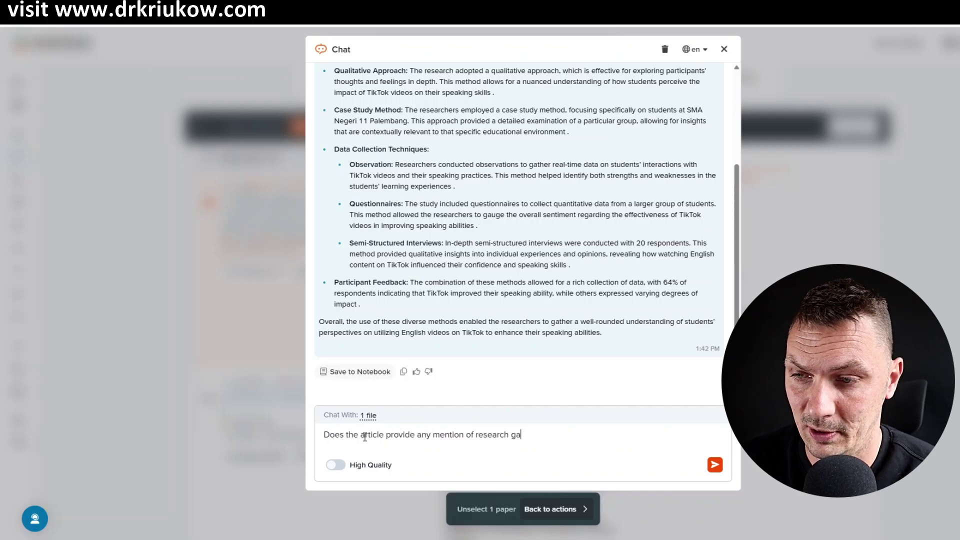
text(ps to be explore)
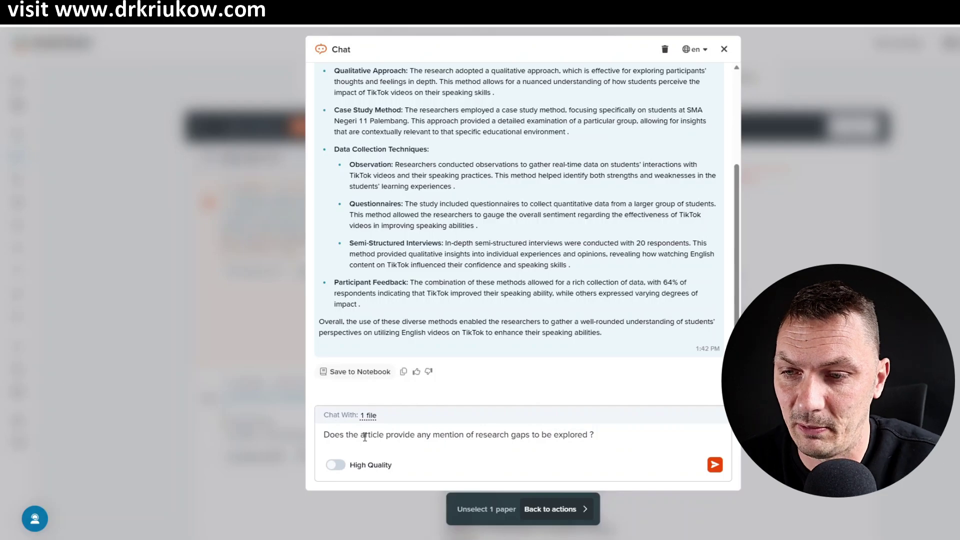
text(d ?)
click(716, 464)
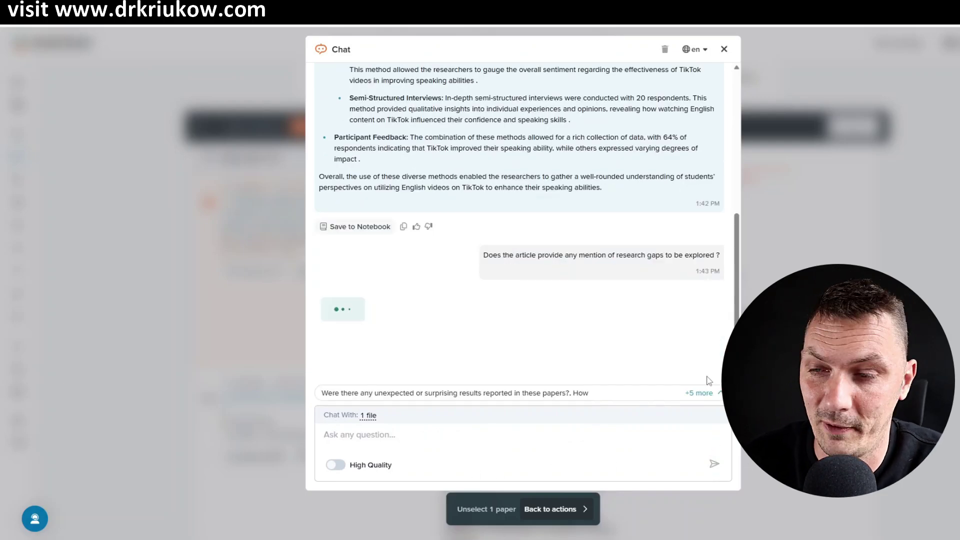
- Read the five inferred research gaps, from impact variability to curriculum integration
scroll(575, 315, down, 1)
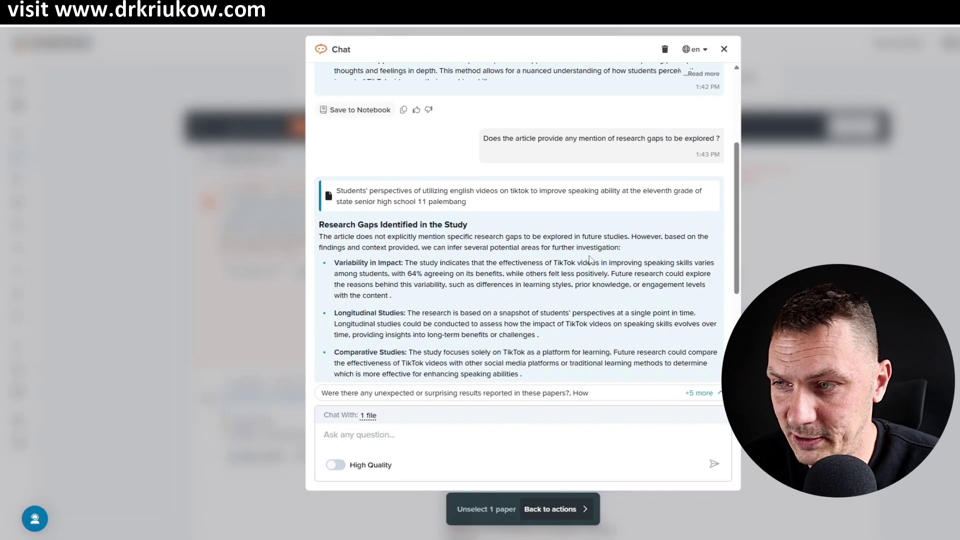
scroll(522, 283, down, 2)
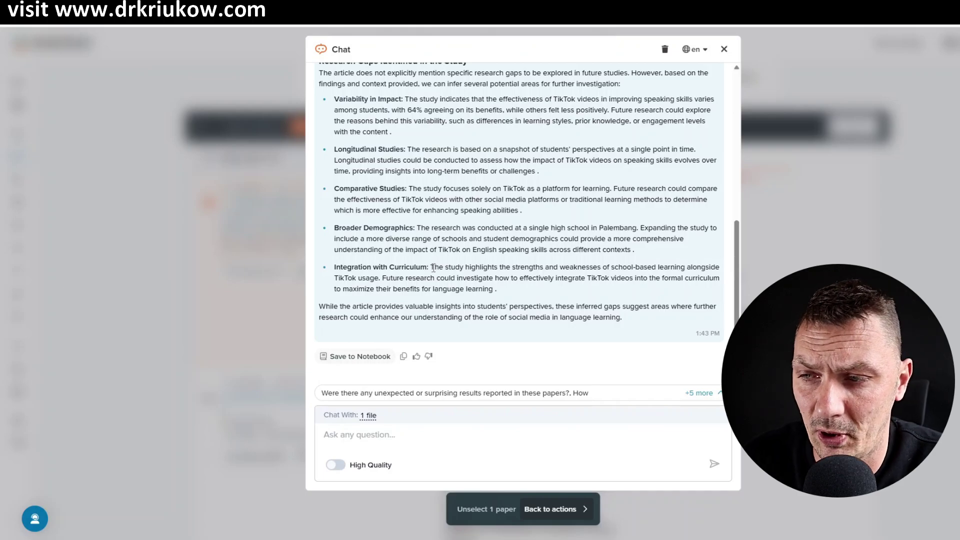
drag(433, 268, 525, 275)
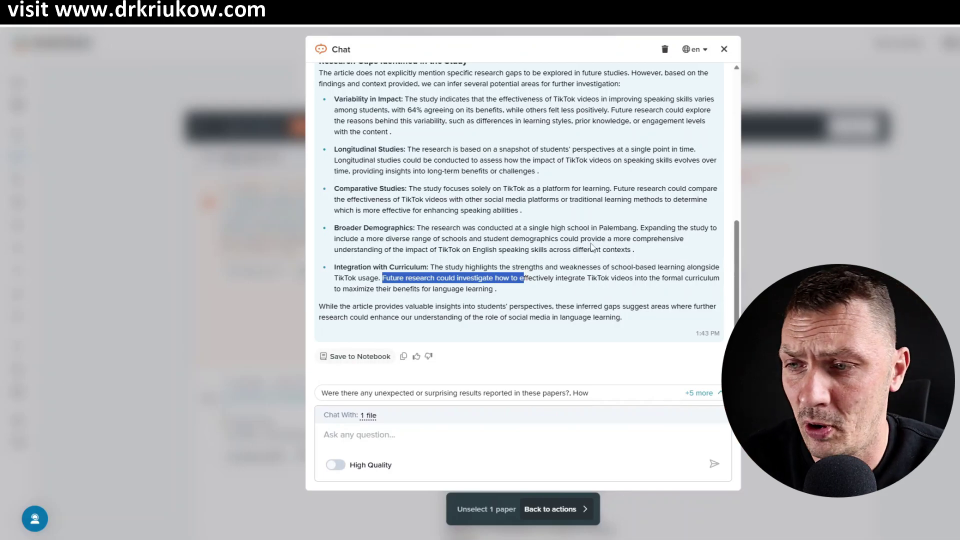
scroll(590, 250, up, 3)
scroll(591, 250, down, 3)
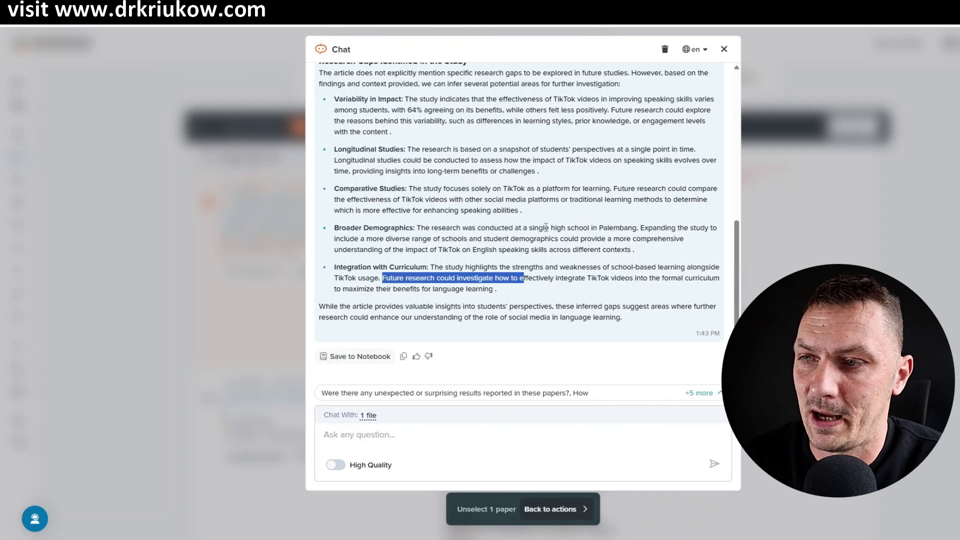
drag(389, 110, 615, 270)
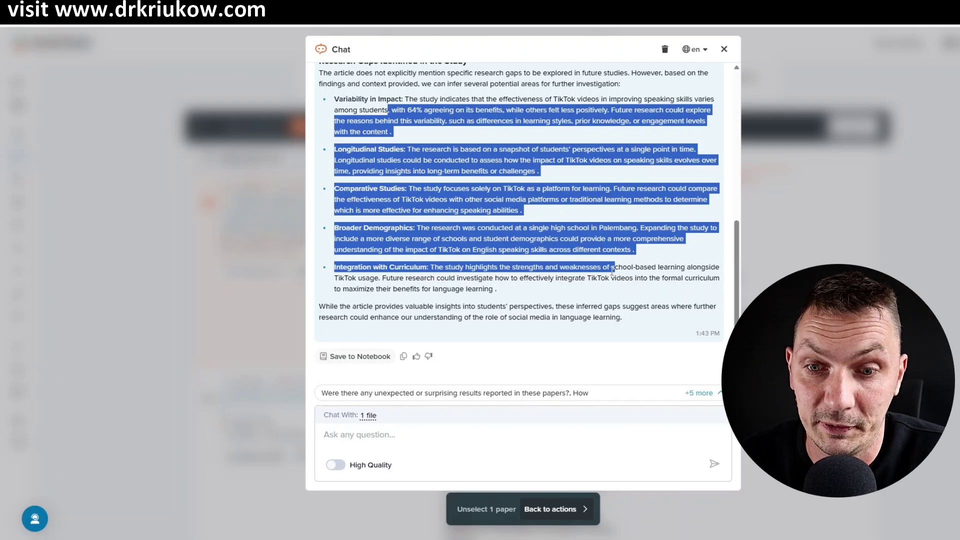
click(657, 270)
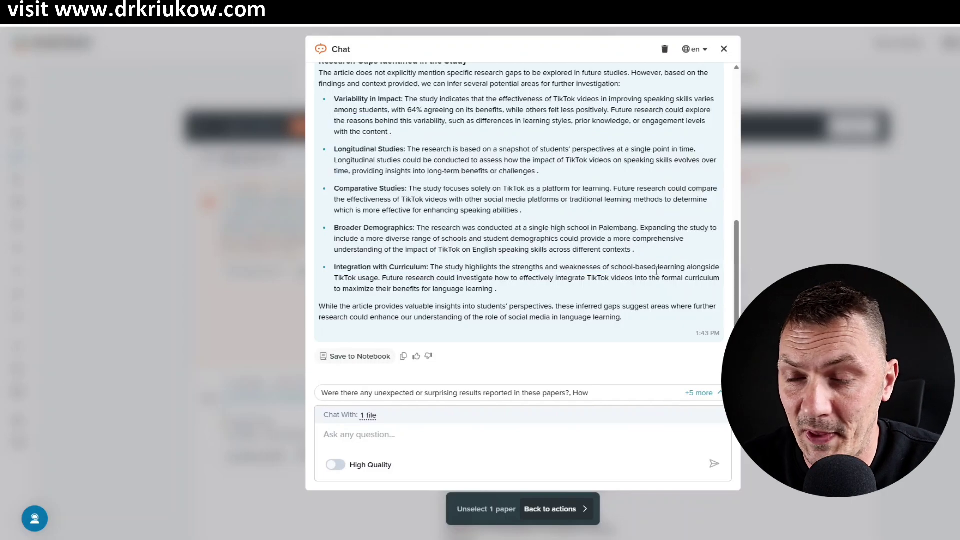
- Close the first paper's chat and scroll back up to the summary card and papers table
click(724, 50)
scroll(565, 240, down, 2)
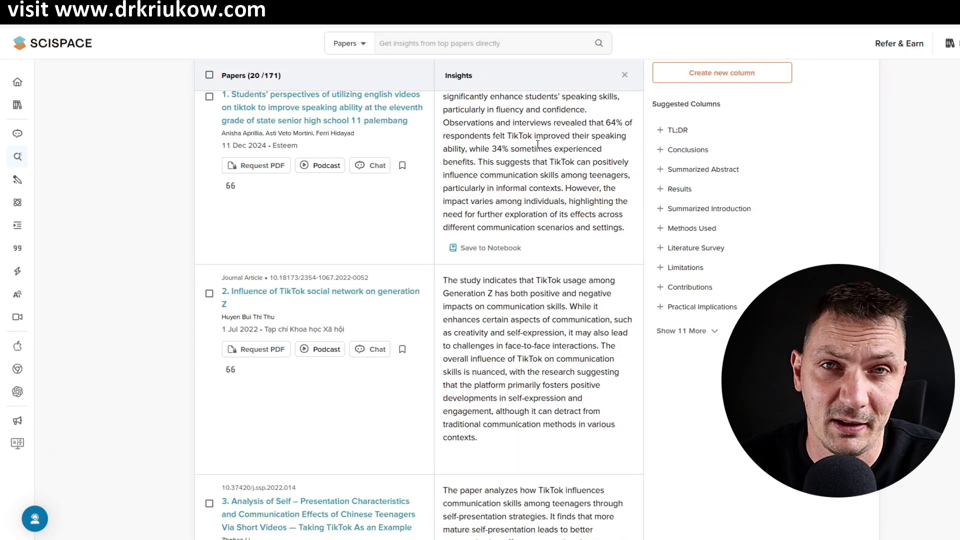
scroll(538, 144, up, 3)
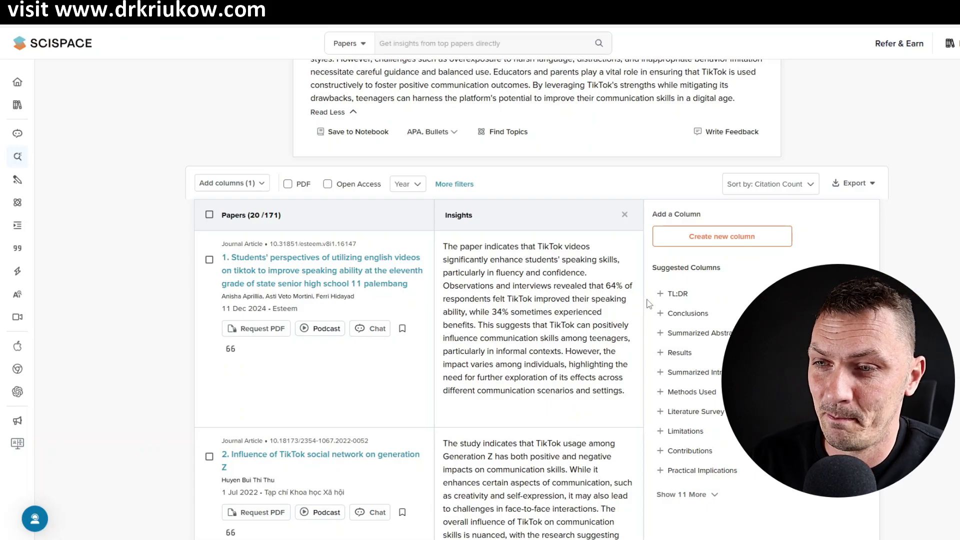
mouse_move(604, 303)
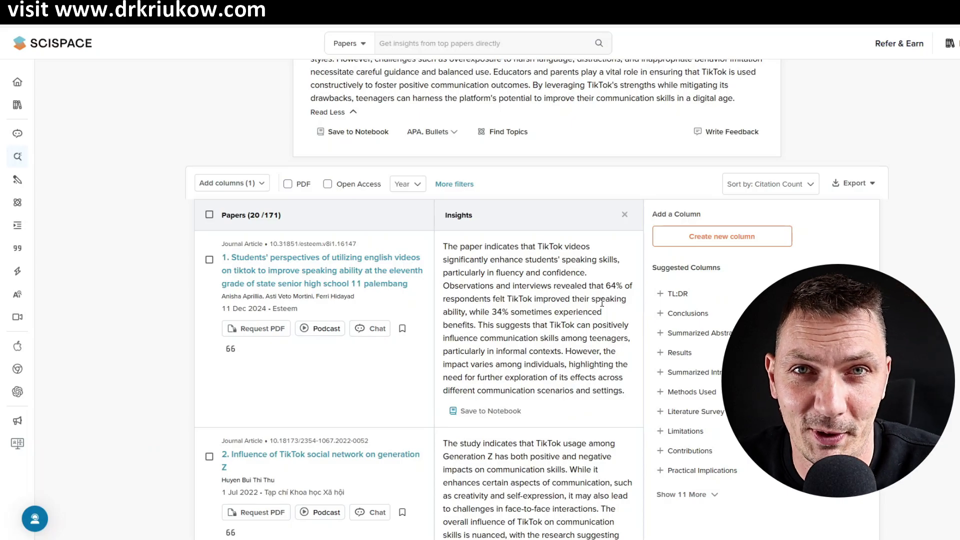